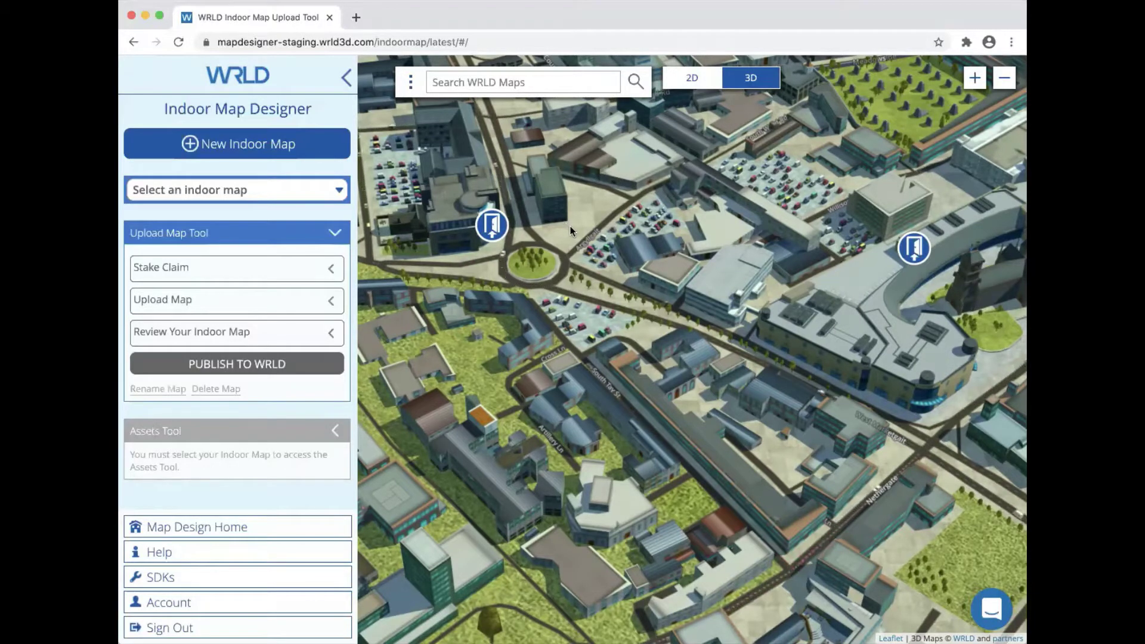
Load the "Westport House - Asset Tool Demo" indoor map and bring the whole building into close view.
click(340, 195)
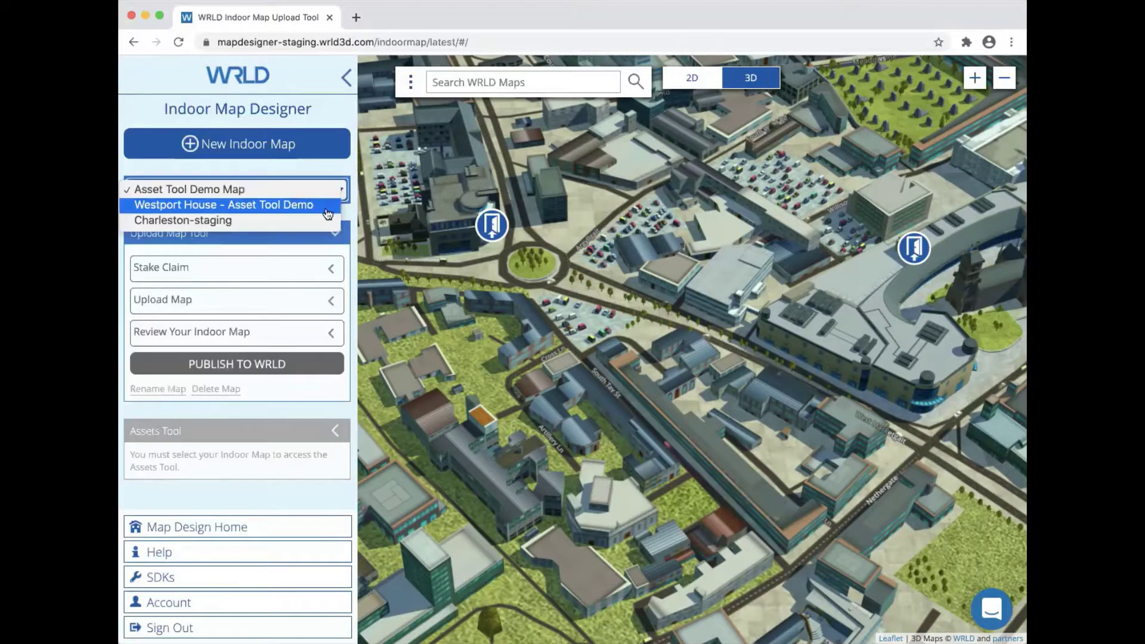
click(326, 210)
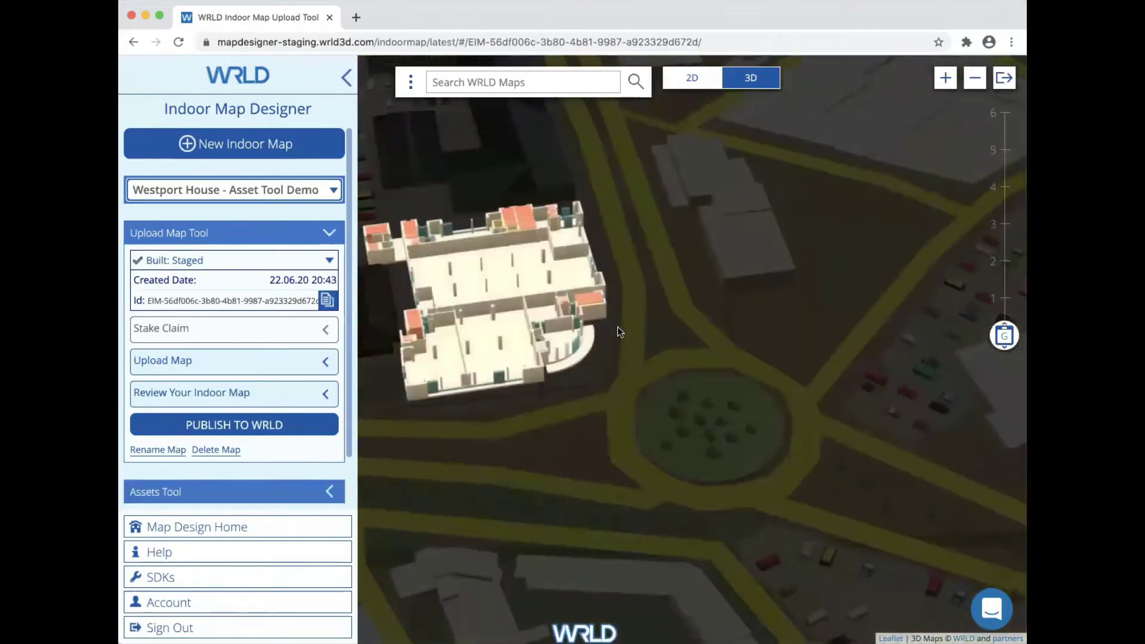
drag(565, 342, 700, 375)
scroll(828, 385, up, 5)
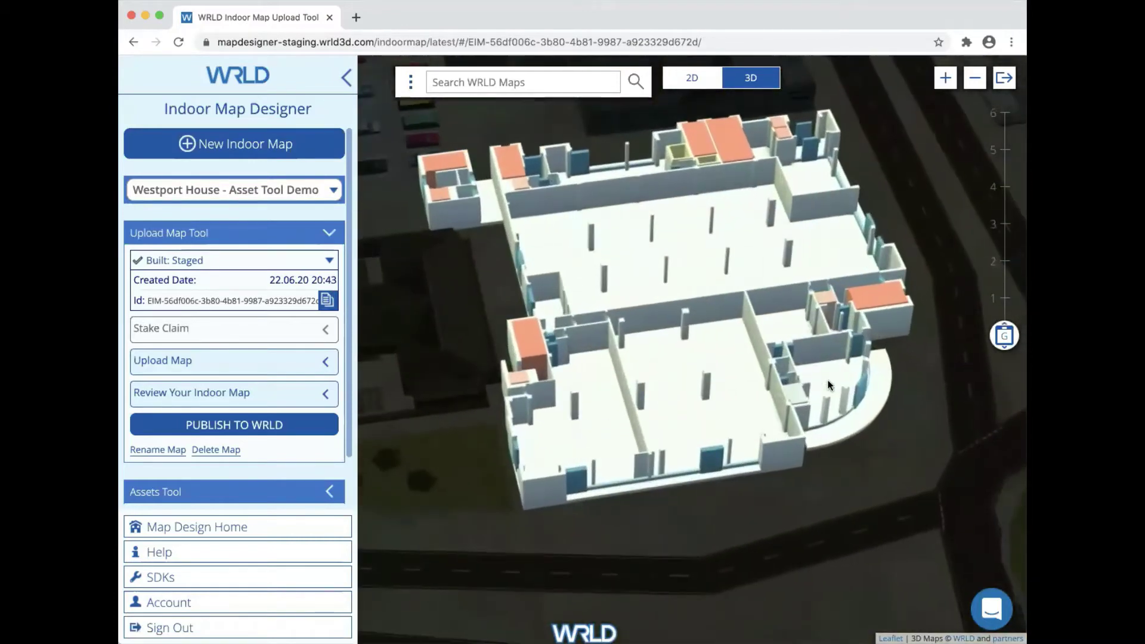
scroll(828, 385, up, 2)
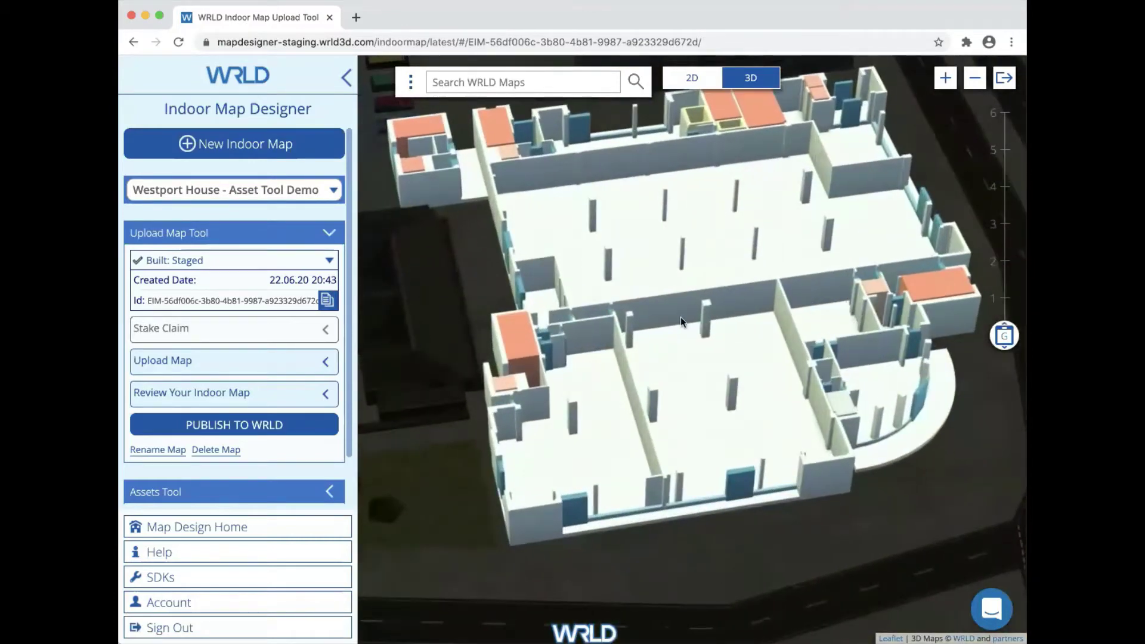
drag(682, 317, 676, 345)
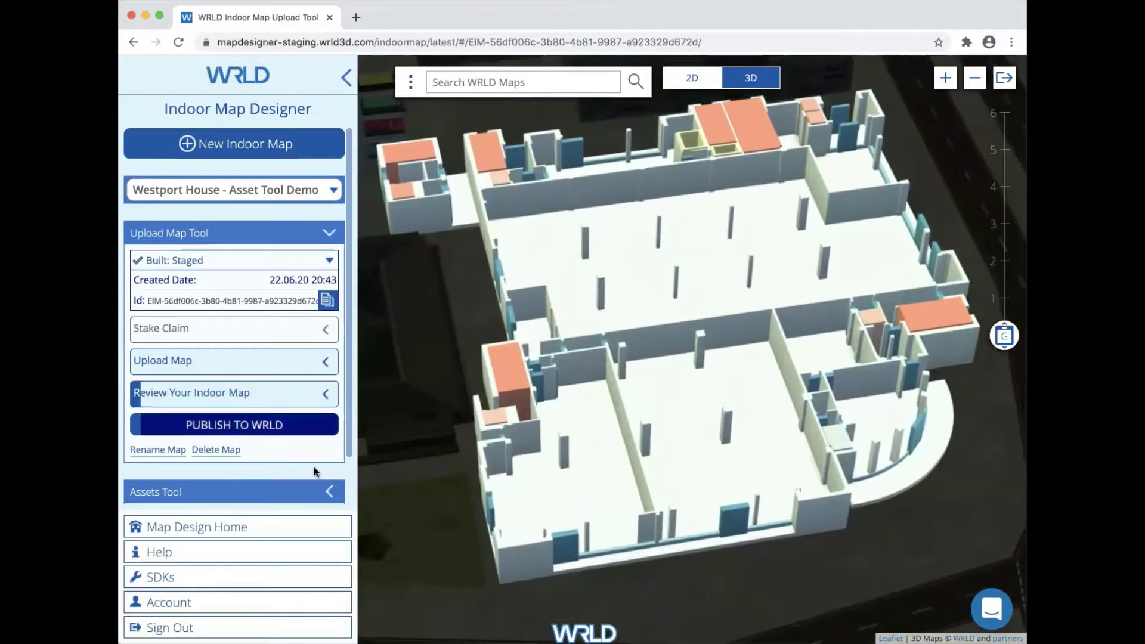
Using the Assets Tool, upload an asset file for import onto the second floor of the indoor map.
click(328, 492)
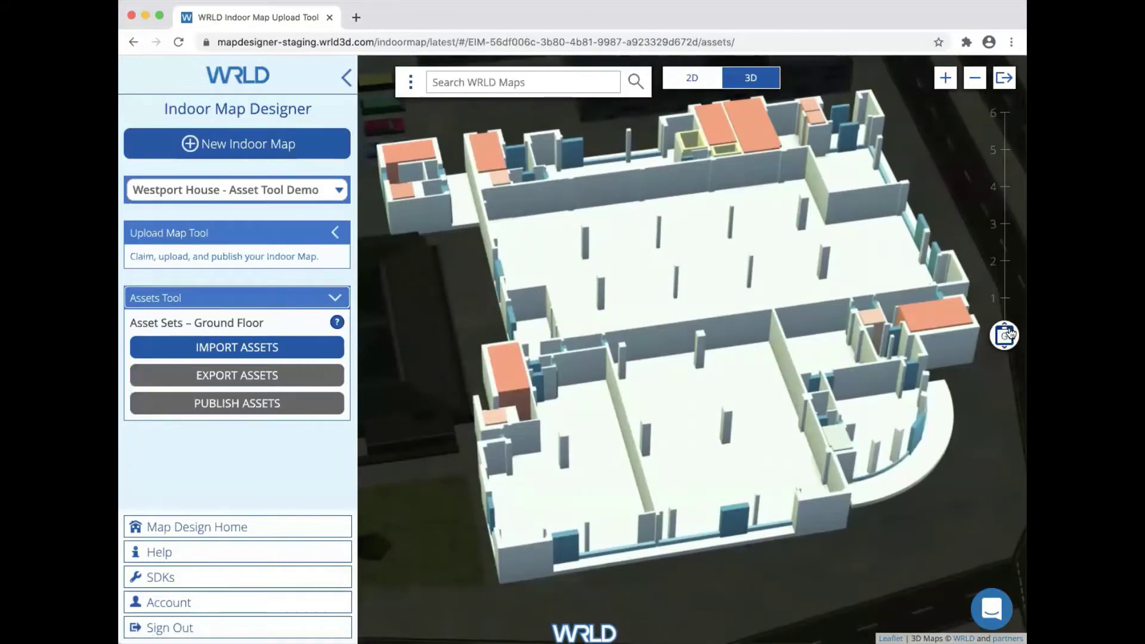
drag(1005, 337, 1004, 261)
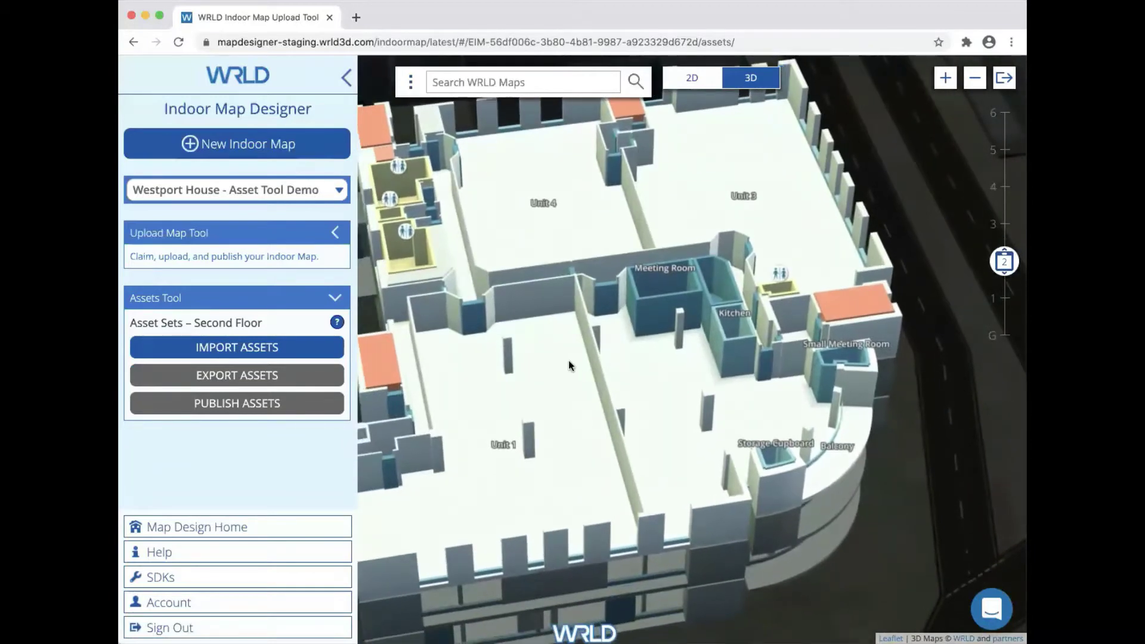
click(244, 349)
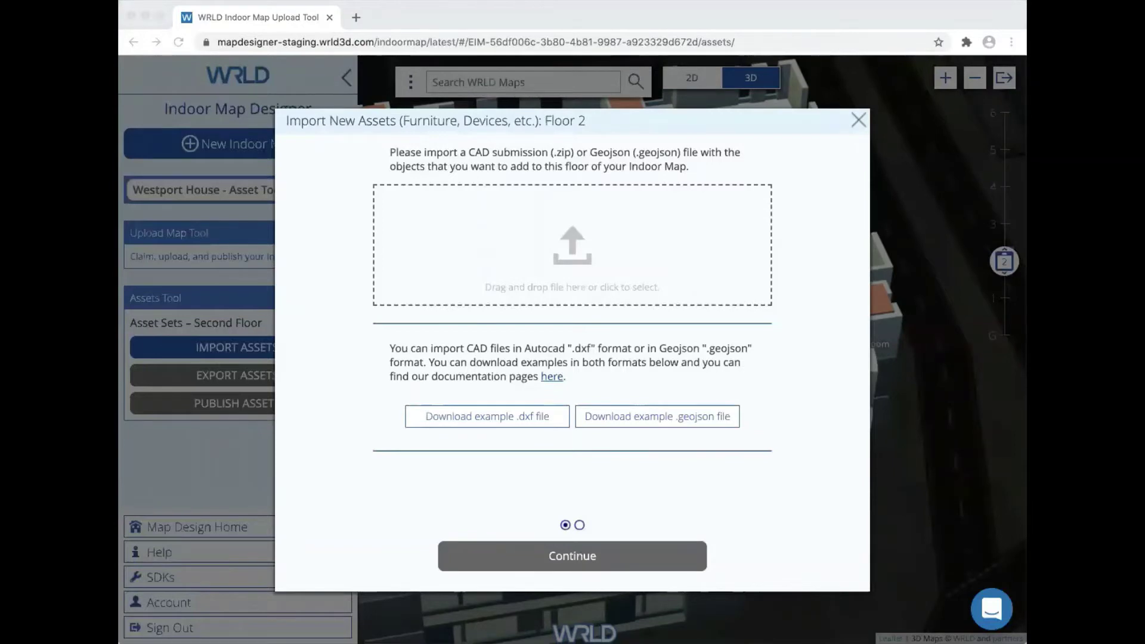
drag(681, 242, 609, 244)
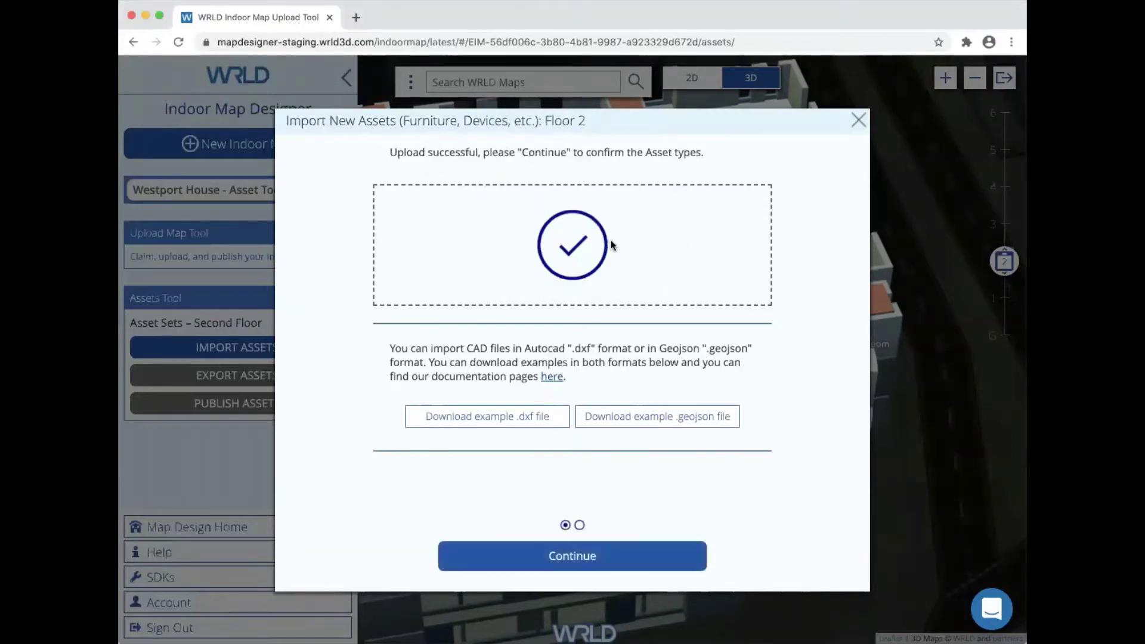
click(606, 565)
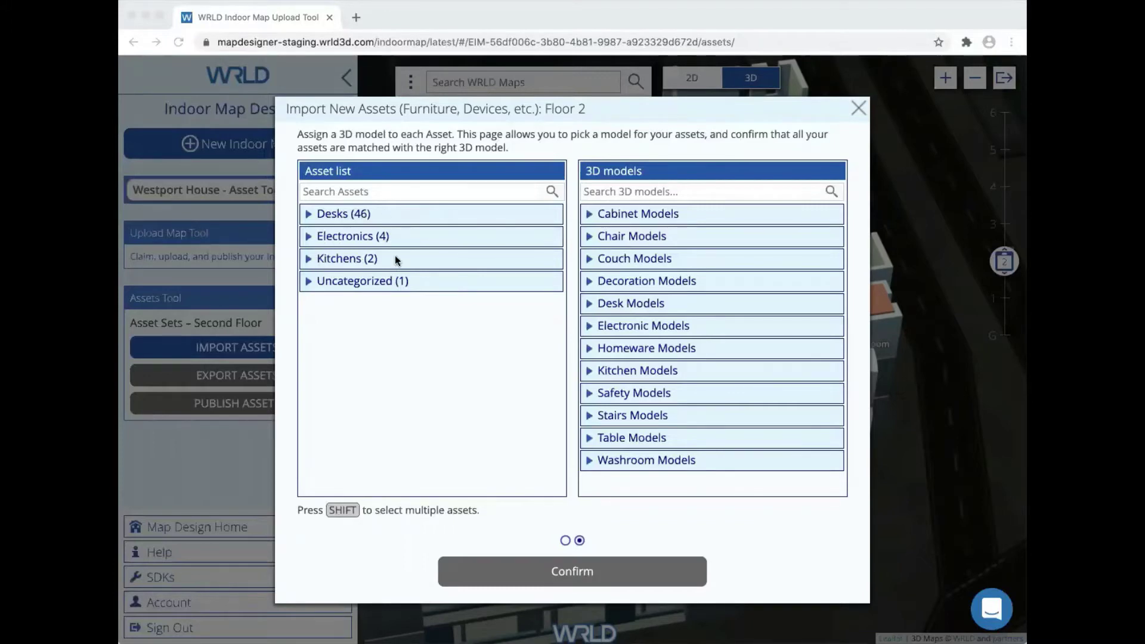
Assign the "White microwave" kitchen model to the uncategorized Microwave asset and complete the asset import.
click(308, 282)
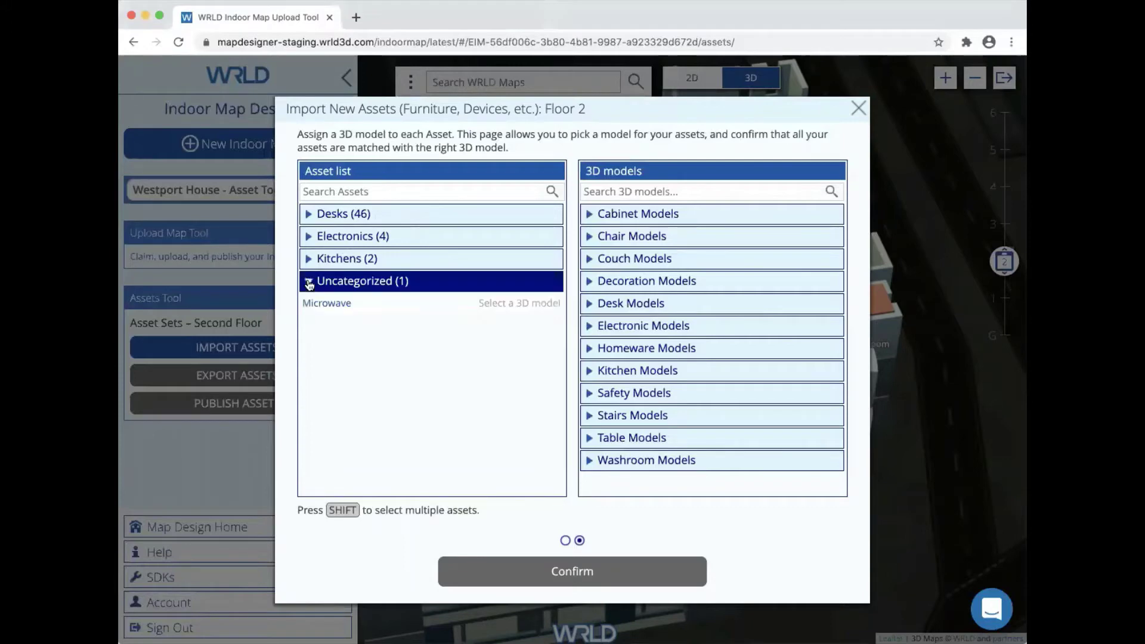
click(313, 304)
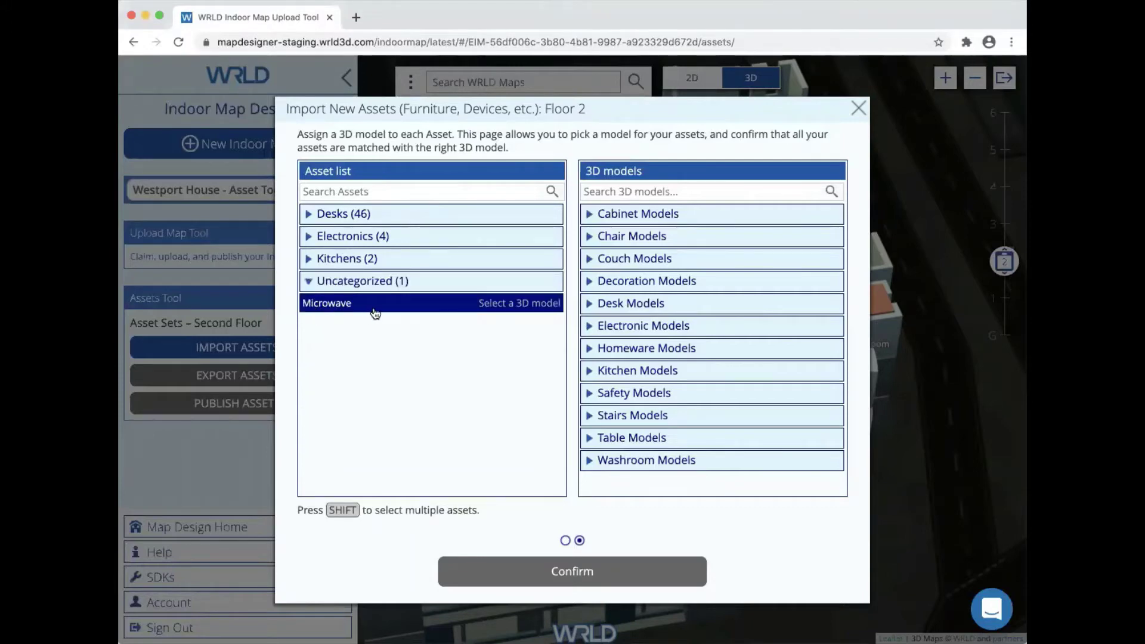
click(501, 323)
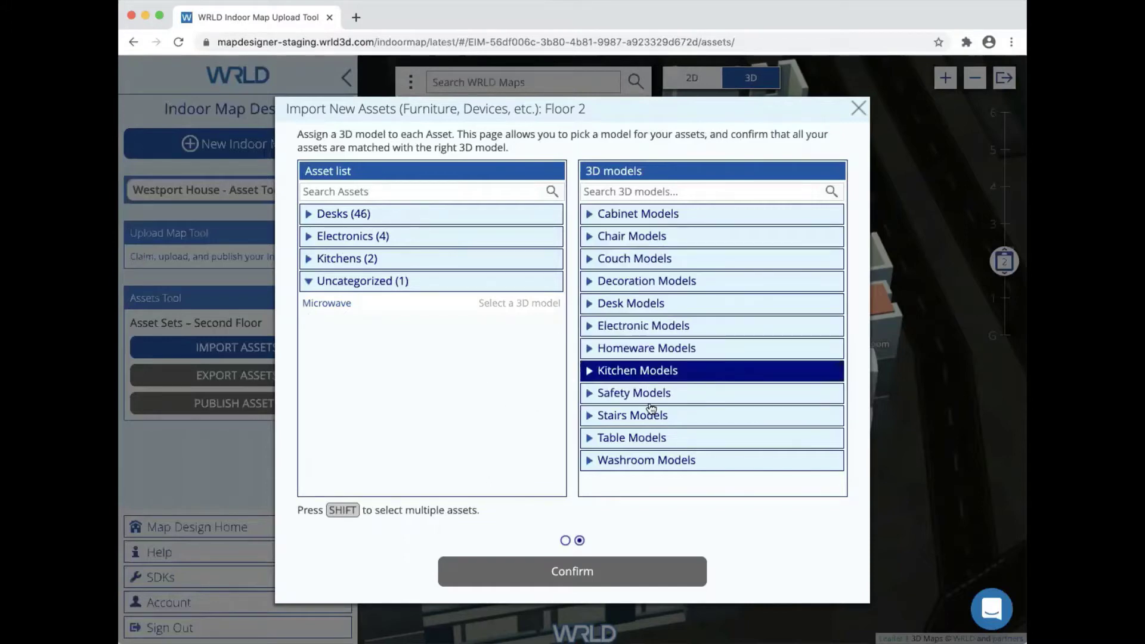
click(590, 374)
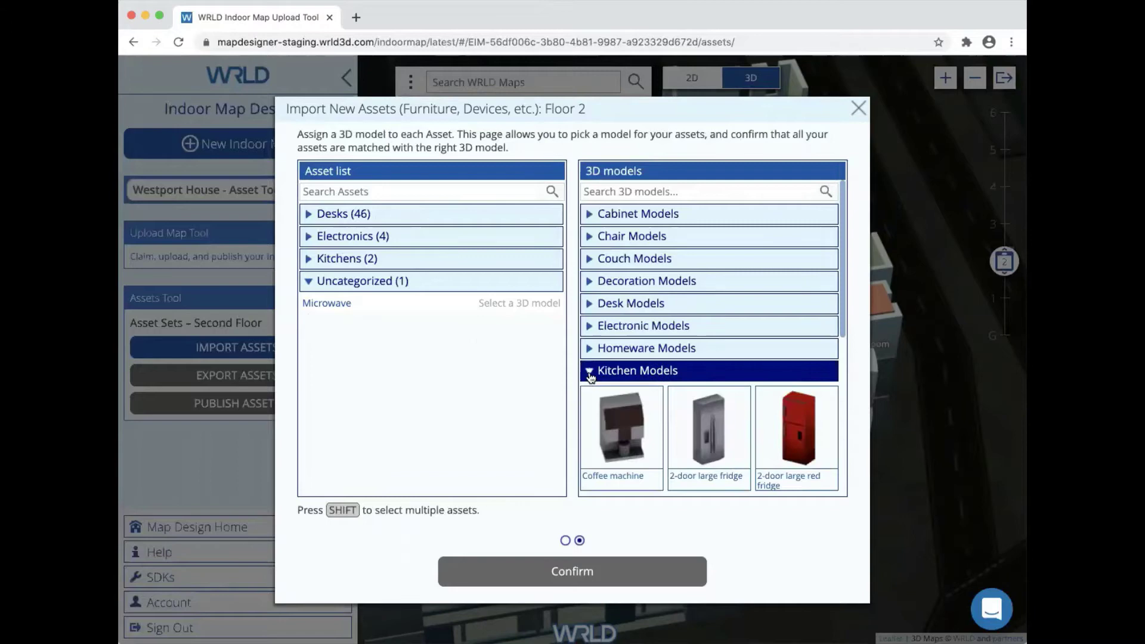
scroll(682, 430, down, 3)
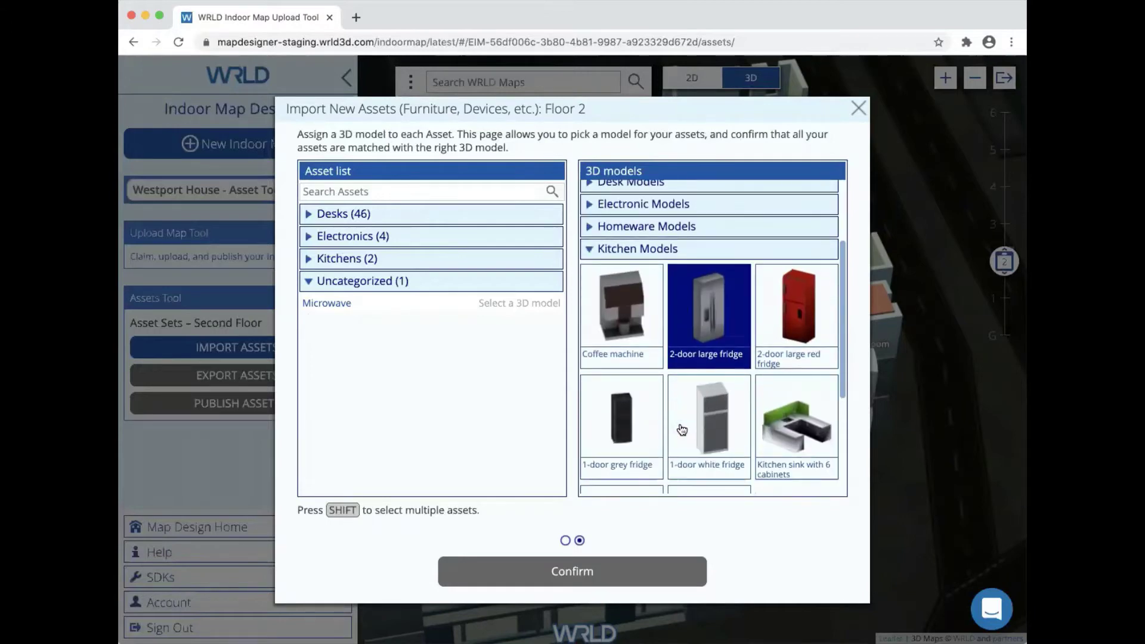
scroll(682, 429, down, 2)
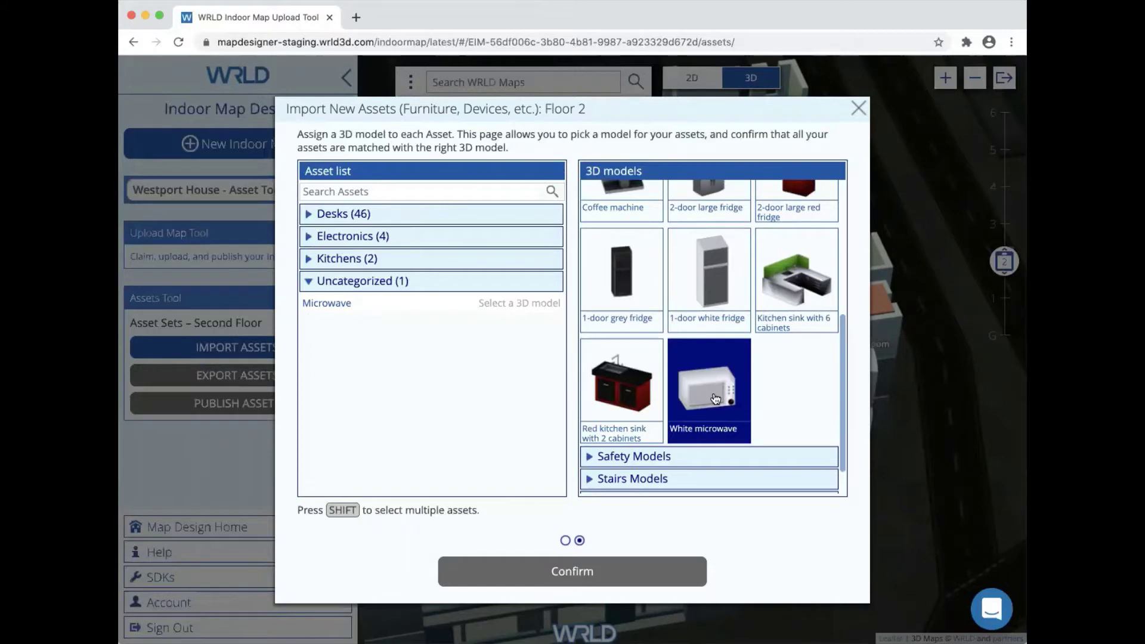
click(495, 304)
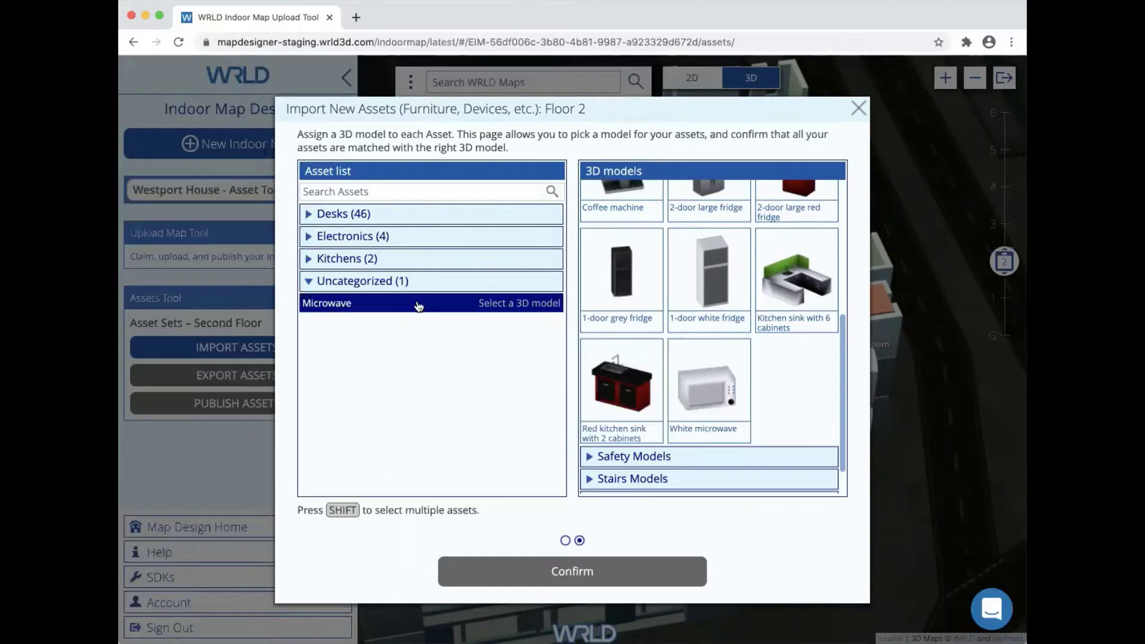
click(688, 384)
click(315, 263)
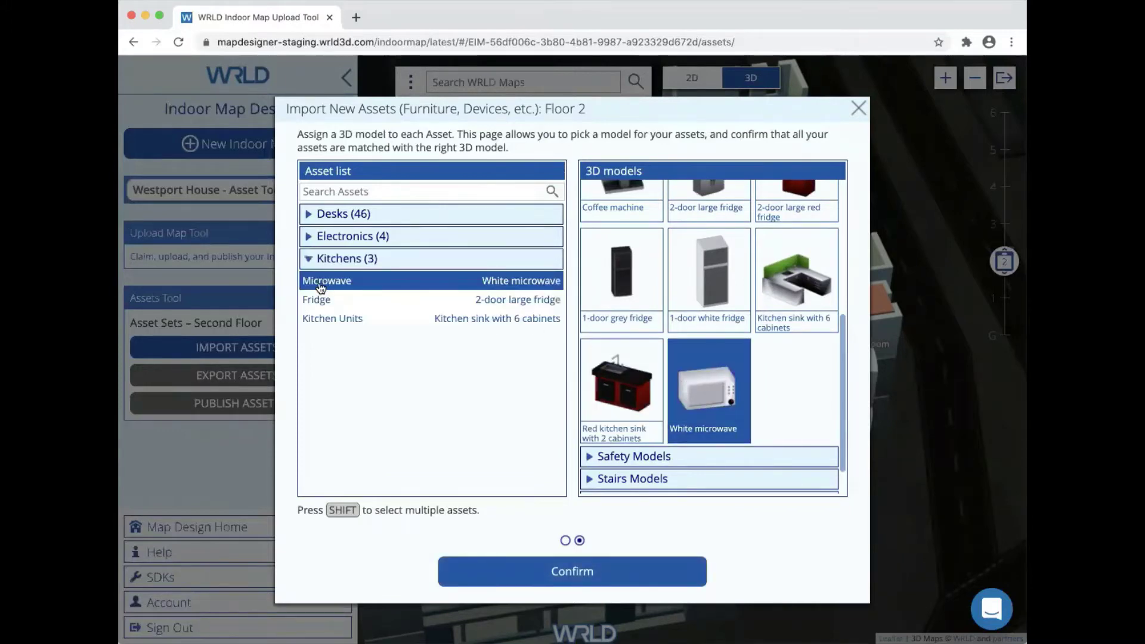
click(572, 572)
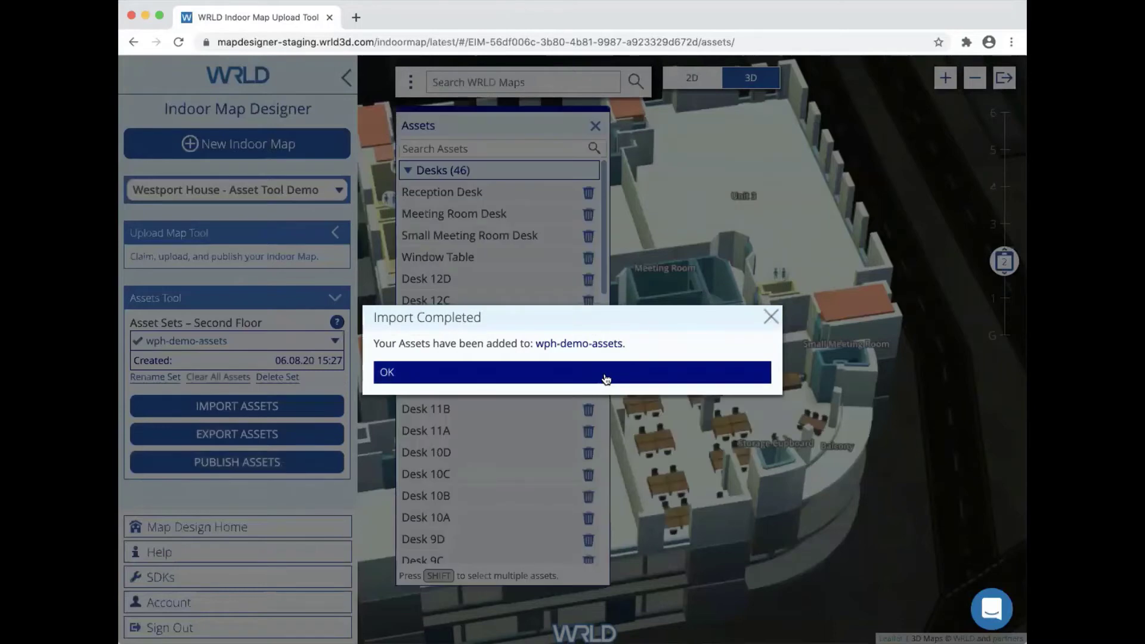
click(607, 377)
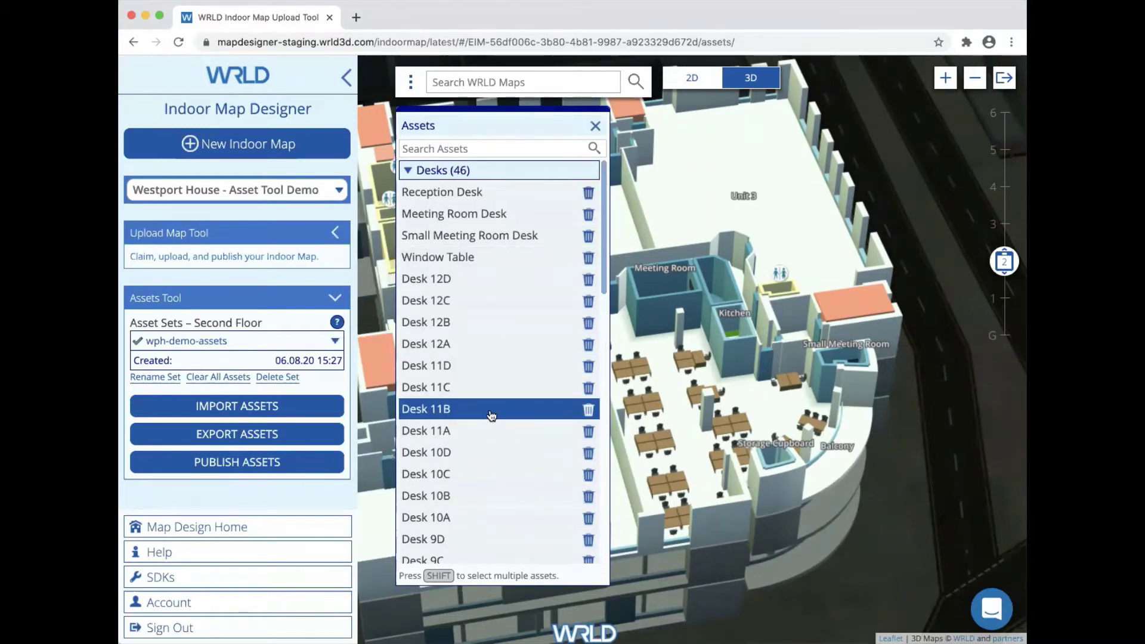
Rename the second floor's imported asset set to "WPH Demo Asset Set".
click(189, 345)
click(164, 377)
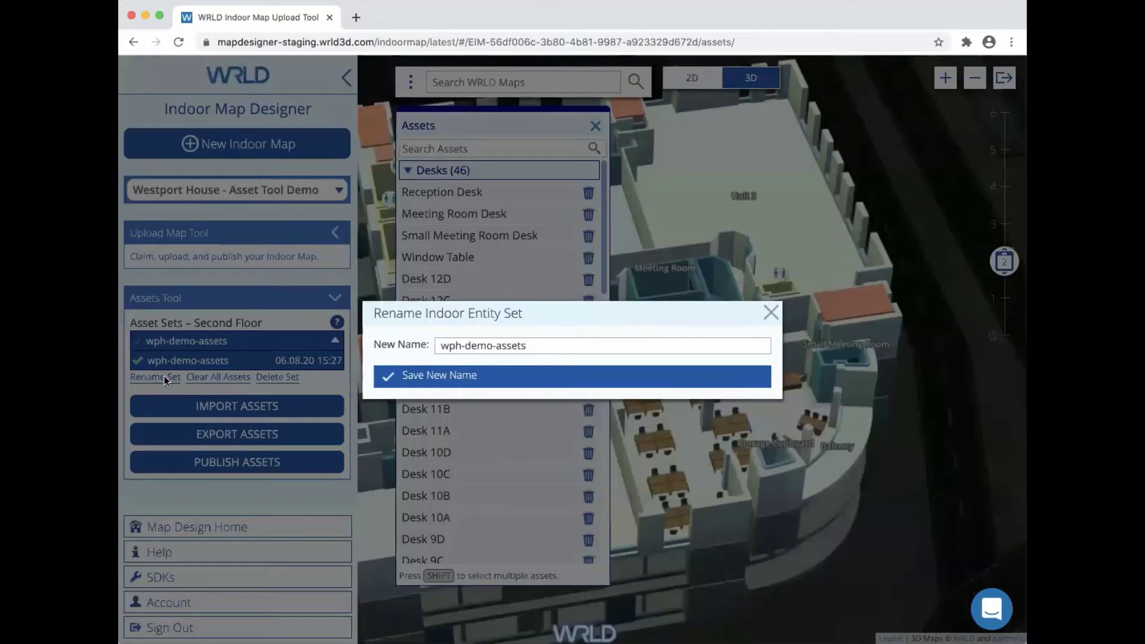
triple_click(492, 345)
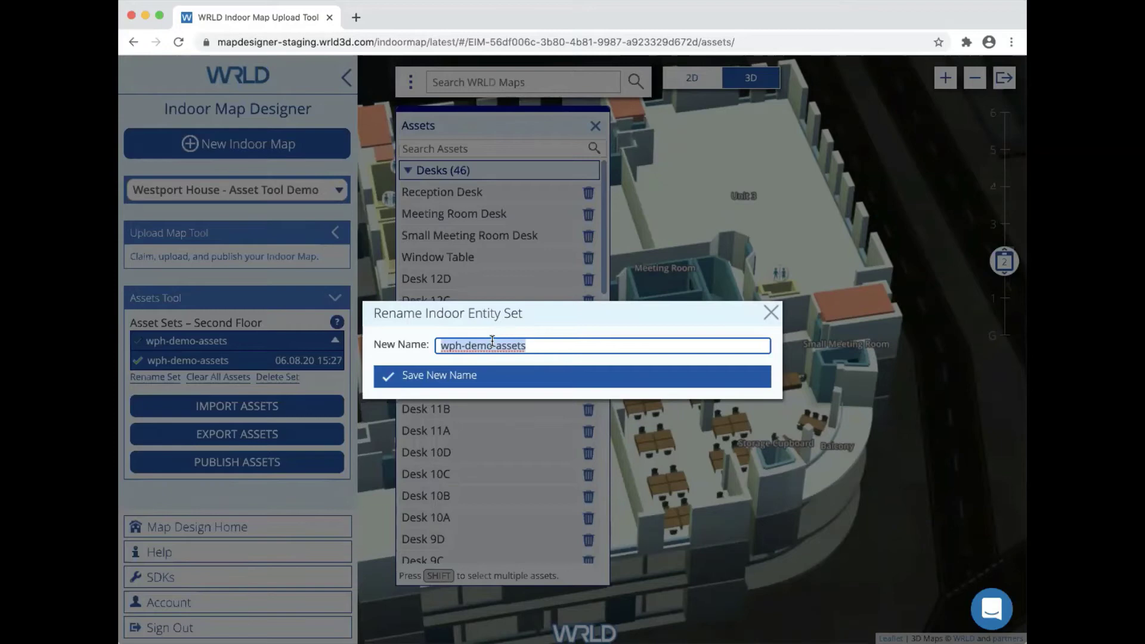
text(WPH Demo Asset Set)
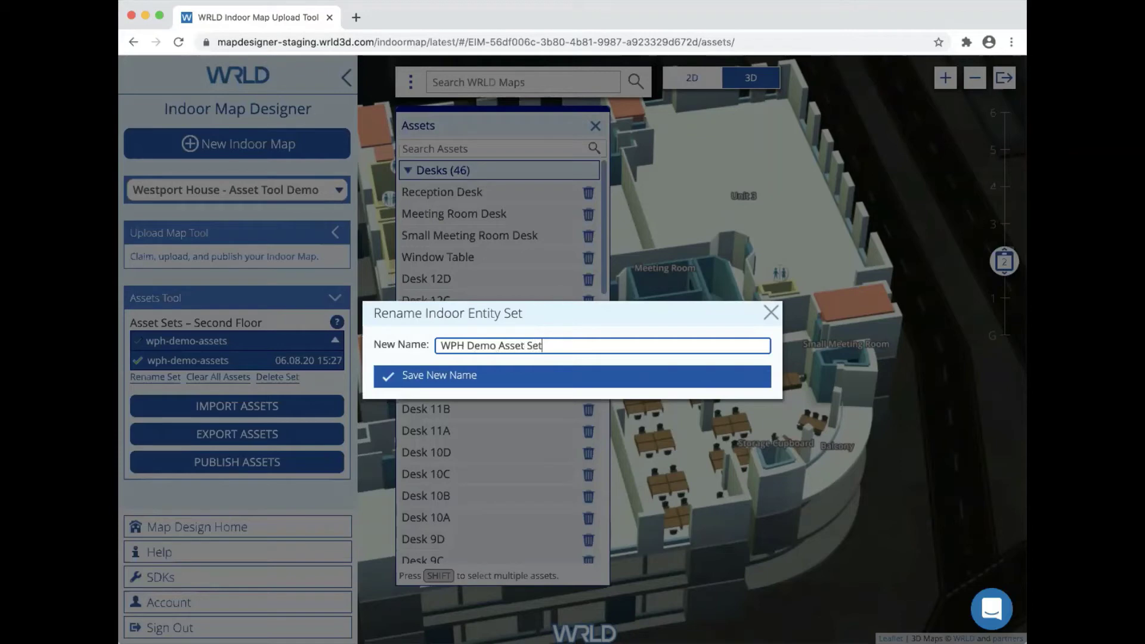
click(488, 374)
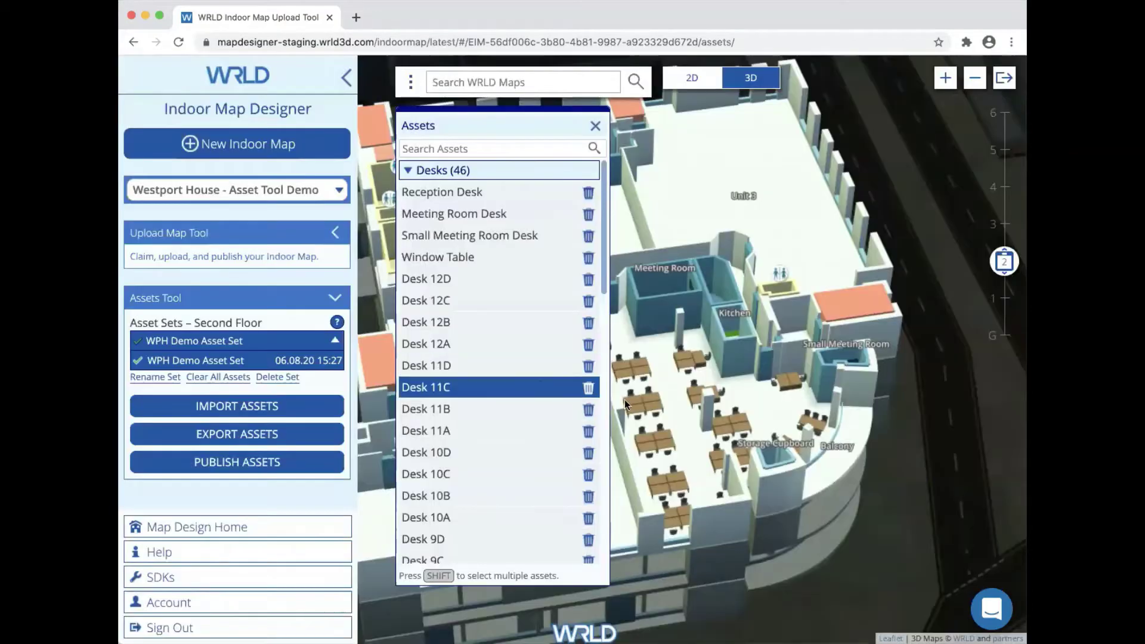
Close the asset list and examine the imported furniture on the second floor in both 3D and 2D views.
drag(665, 416, 678, 406)
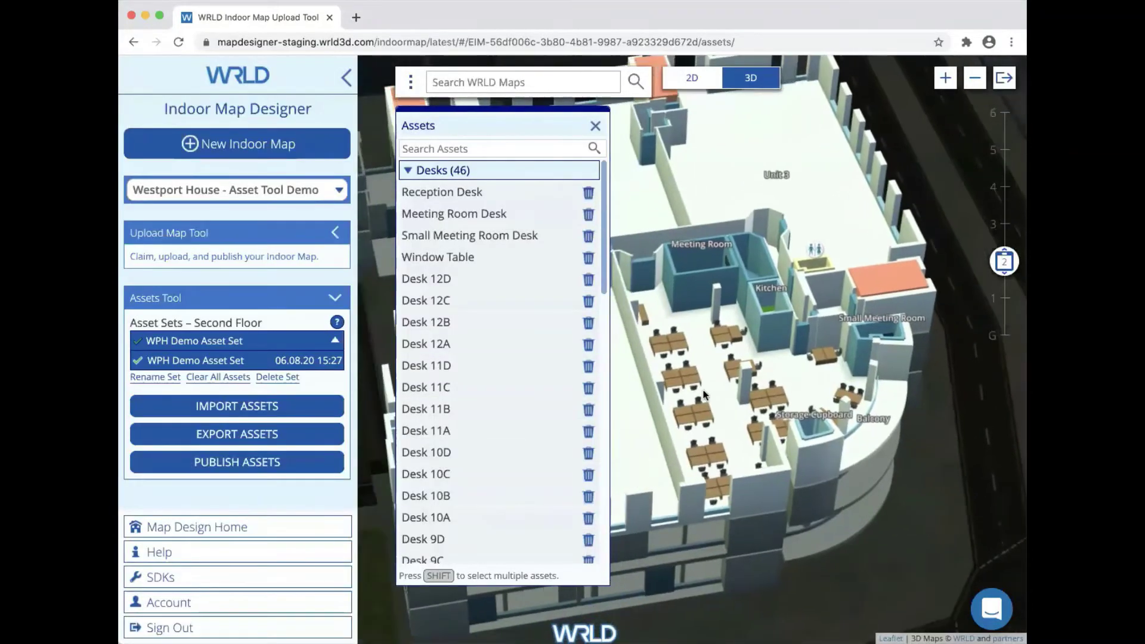
click(595, 126)
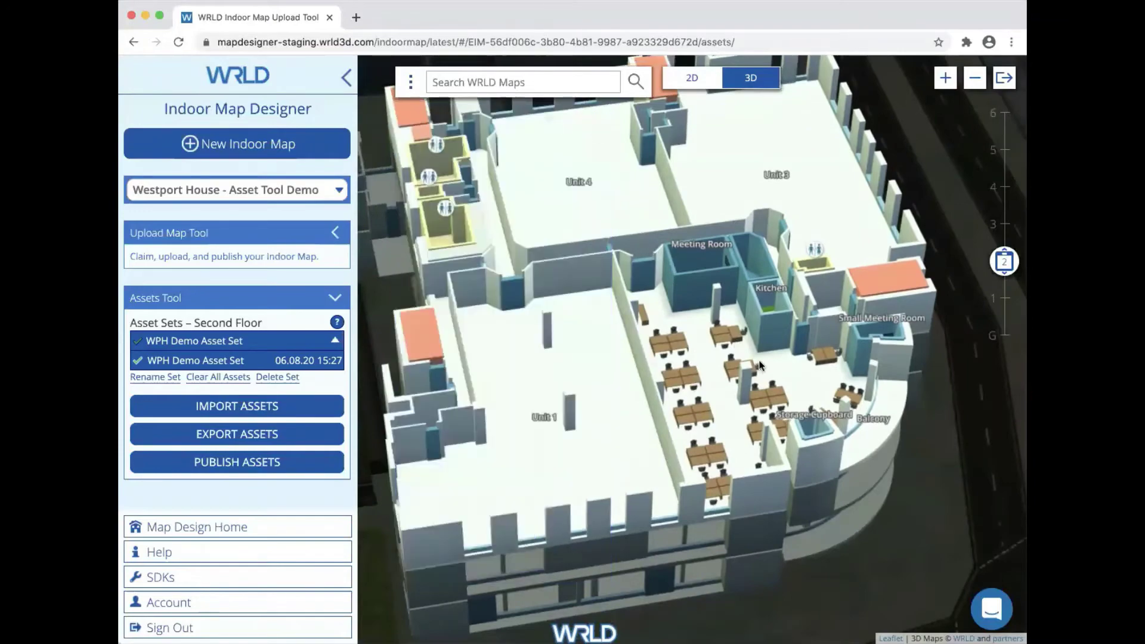
scroll(717, 348, up, 5)
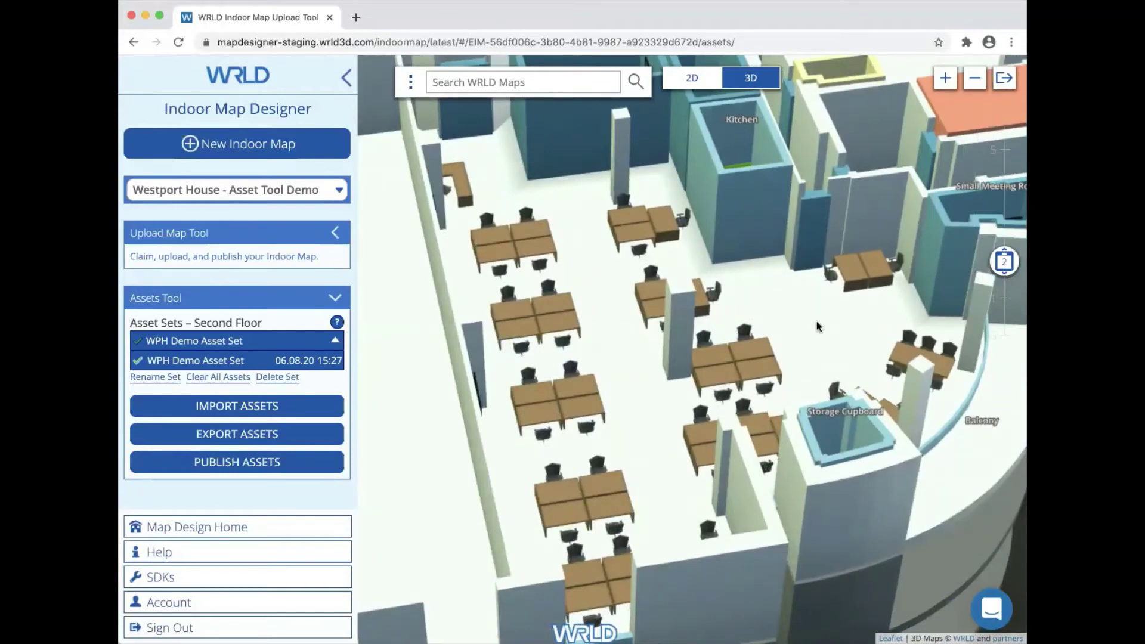
right_drag(817, 321, 684, 168)
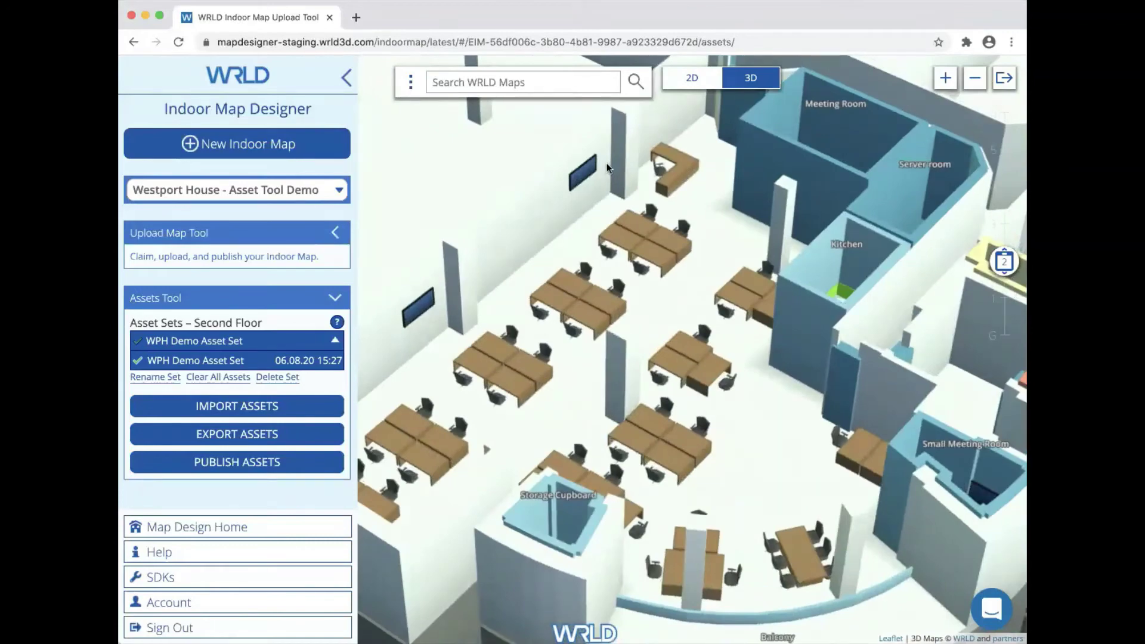
click(685, 79)
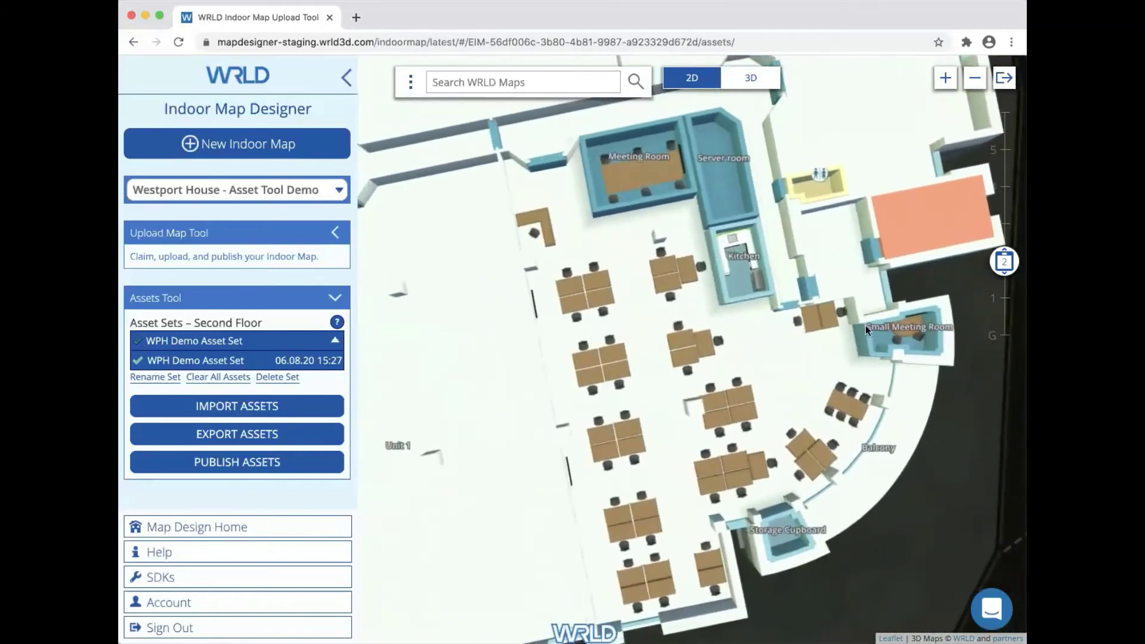
drag(783, 328, 710, 301)
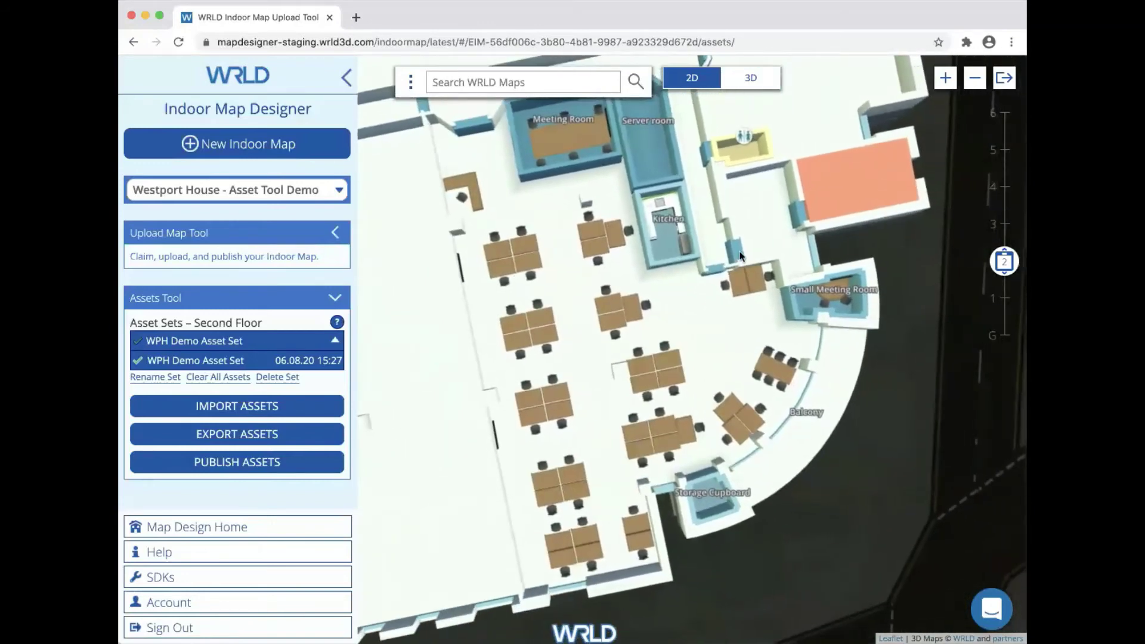
click(751, 77)
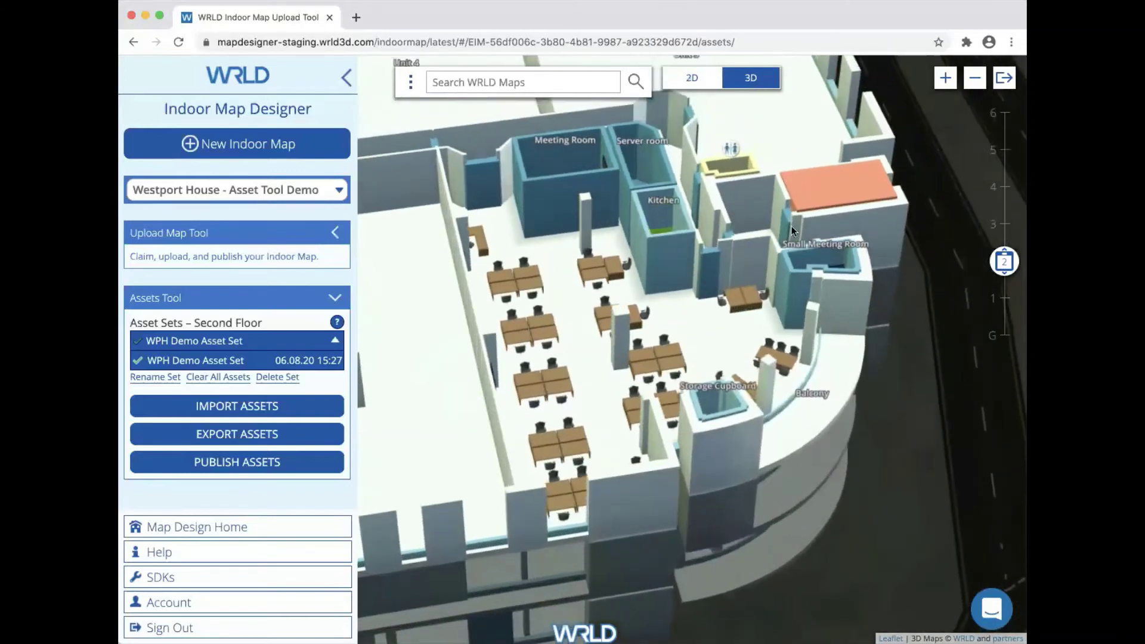
drag(716, 334, 701, 361)
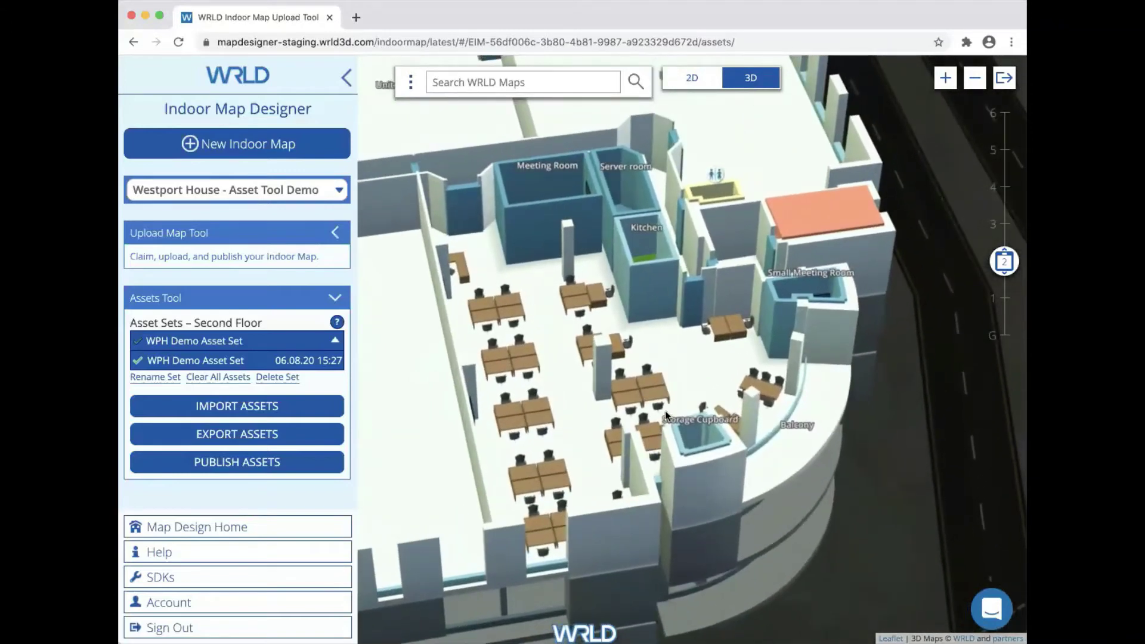
Move the Window Table slightly away from the balcony and rotate it to an angle of about 215 degrees.
click(763, 384)
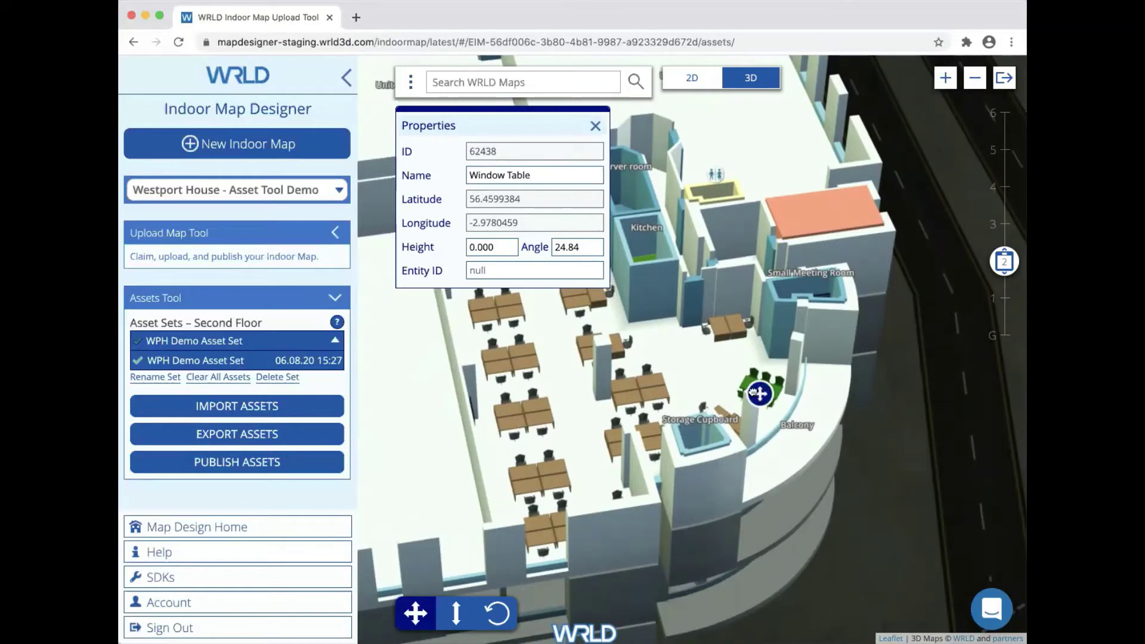
drag(760, 391, 717, 431)
key(r)
key(h)
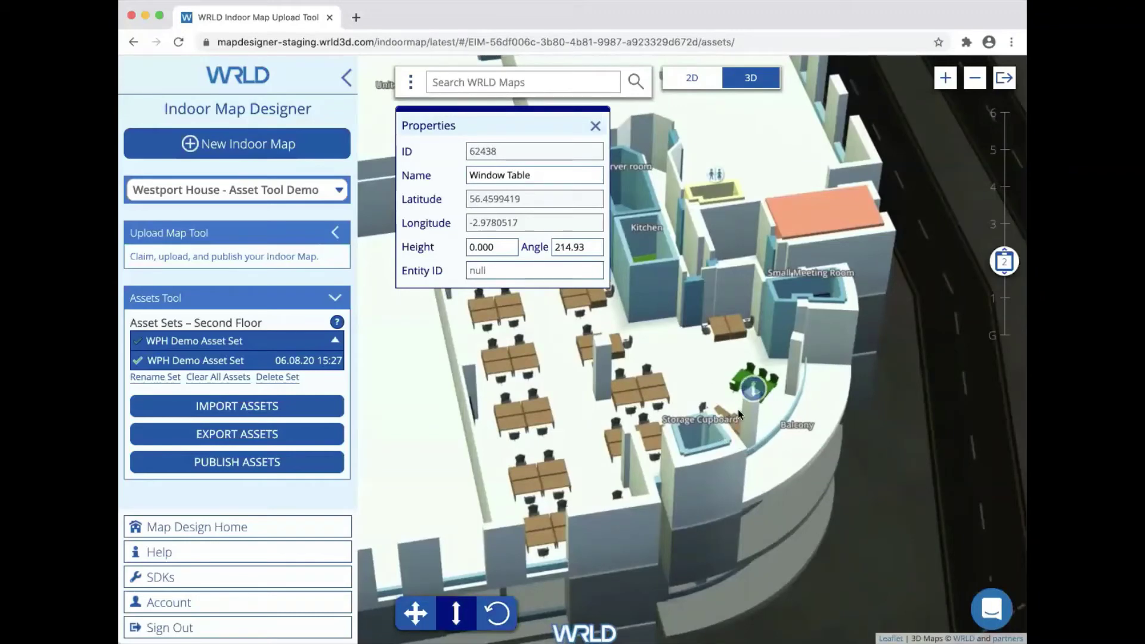
mouse_move(753, 395)
mouse_down()
mouse_move(754, 350)
mouse_move(752, 389)
mouse_up()
Set the Window Table's angle to 180 degrees.
click(563, 246)
double_click(564, 246)
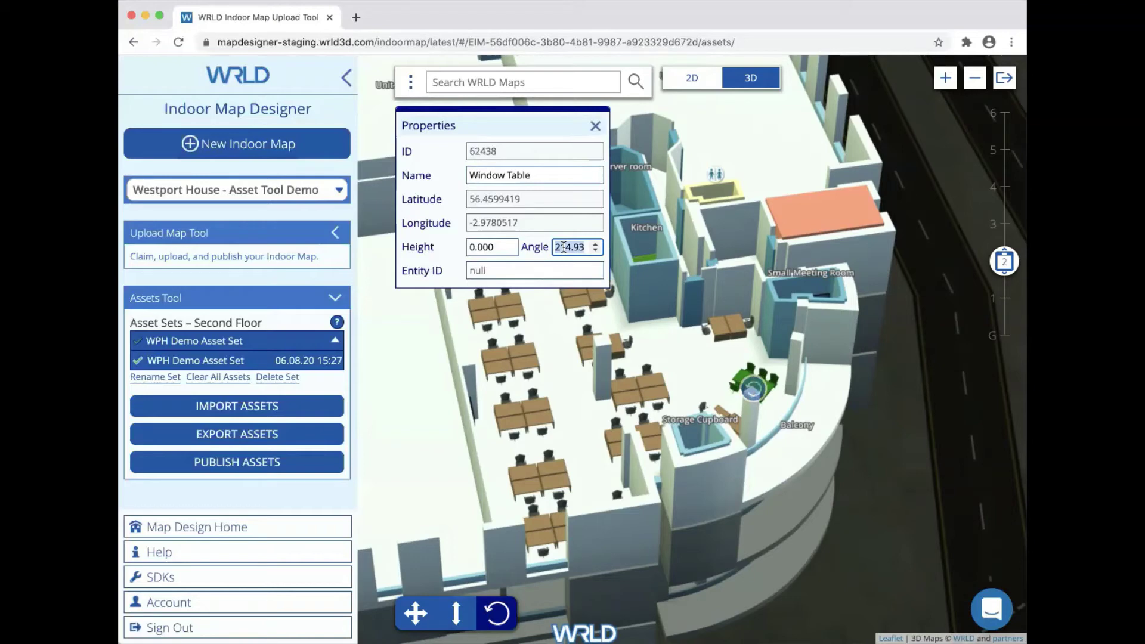
text(180)
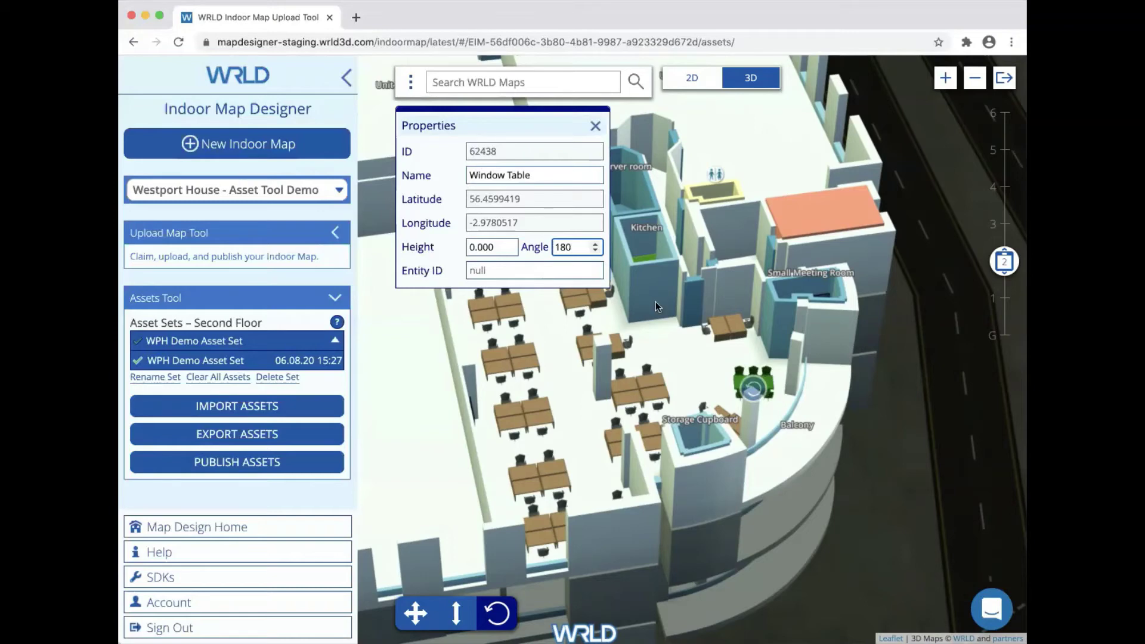
In the 2D view, select Desk 5B and the other three desks of its cluster and move them together slightly away from the adjacent pillar.
click(692, 79)
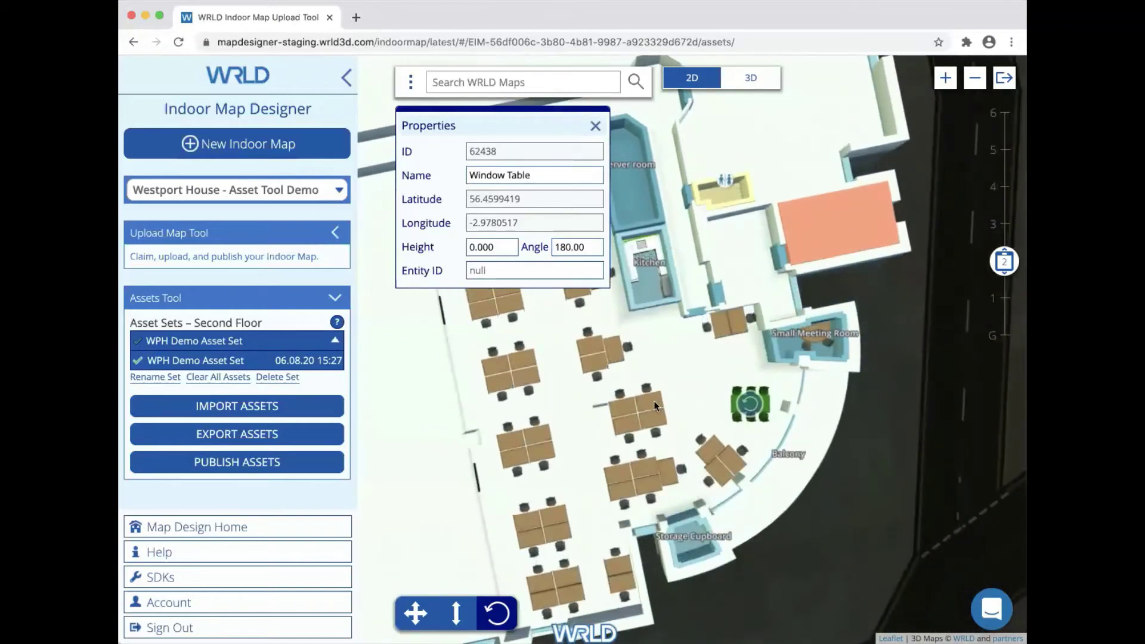
click(653, 401)
key(m)
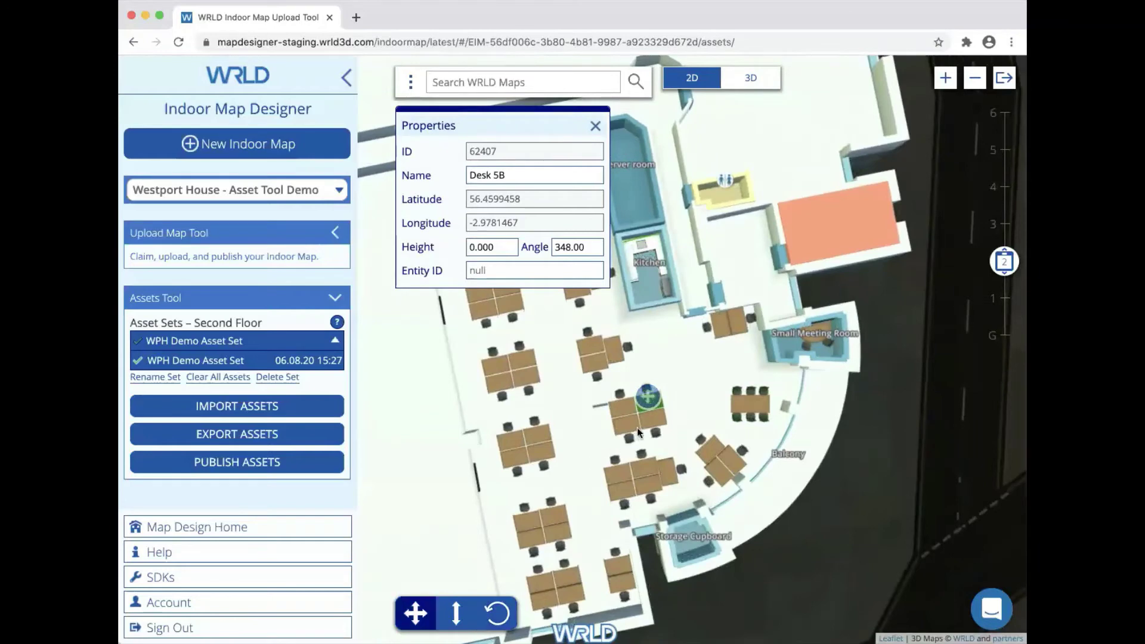
scroll(646, 425, up, 3)
mouse_move(698, 436)
mouse_down()
mouse_move(713, 407)
mouse_move(695, 431)
mouse_up()
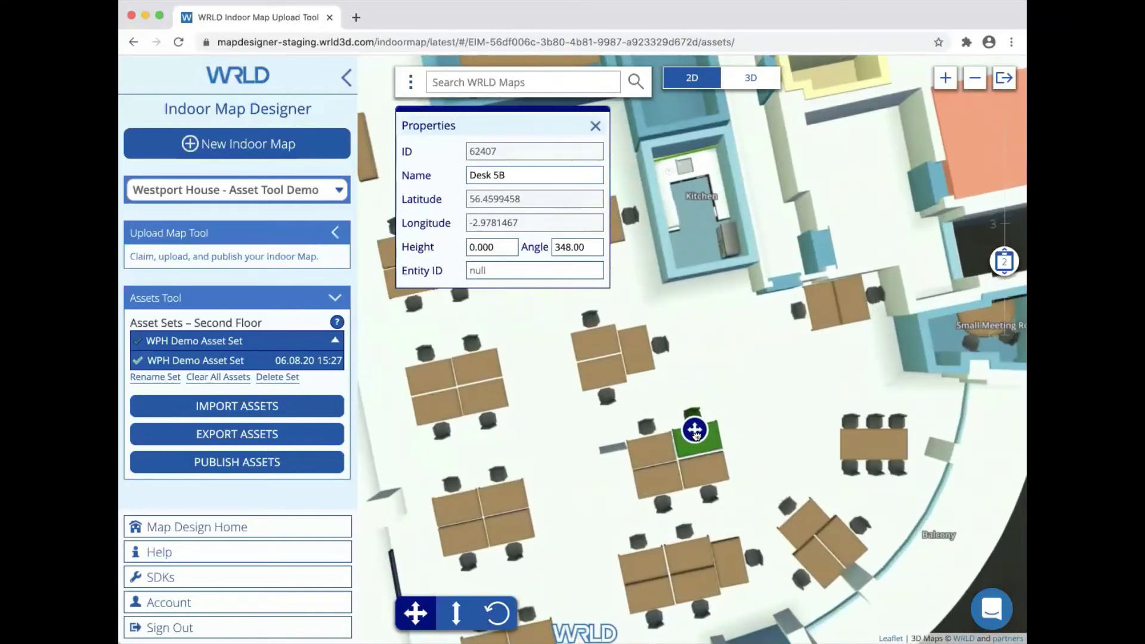
shift+click(657, 446)
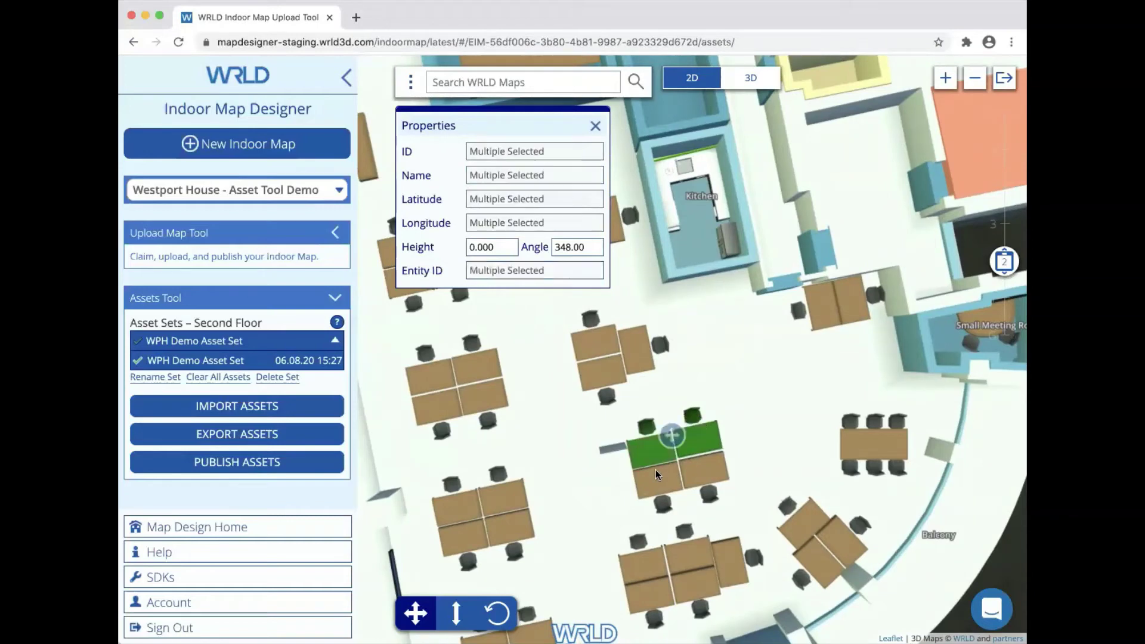
shift+click(664, 481)
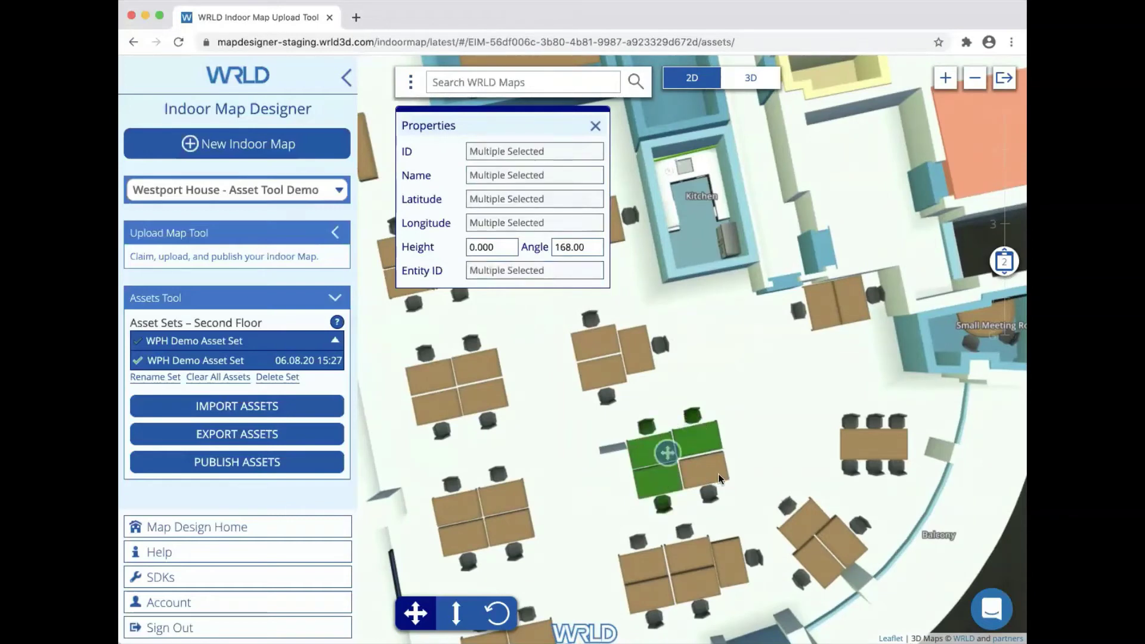
shift+click(714, 470)
mouse_move(682, 459)
mouse_down()
mouse_move(715, 442)
mouse_move(708, 422)
mouse_move(688, 454)
mouse_up()
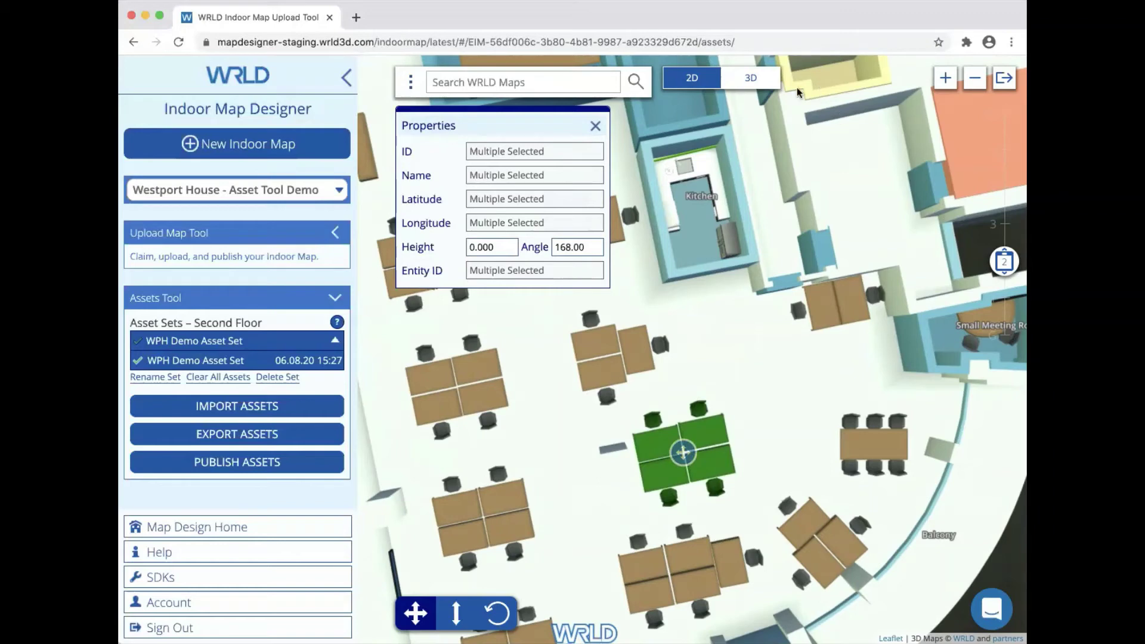
click(759, 85)
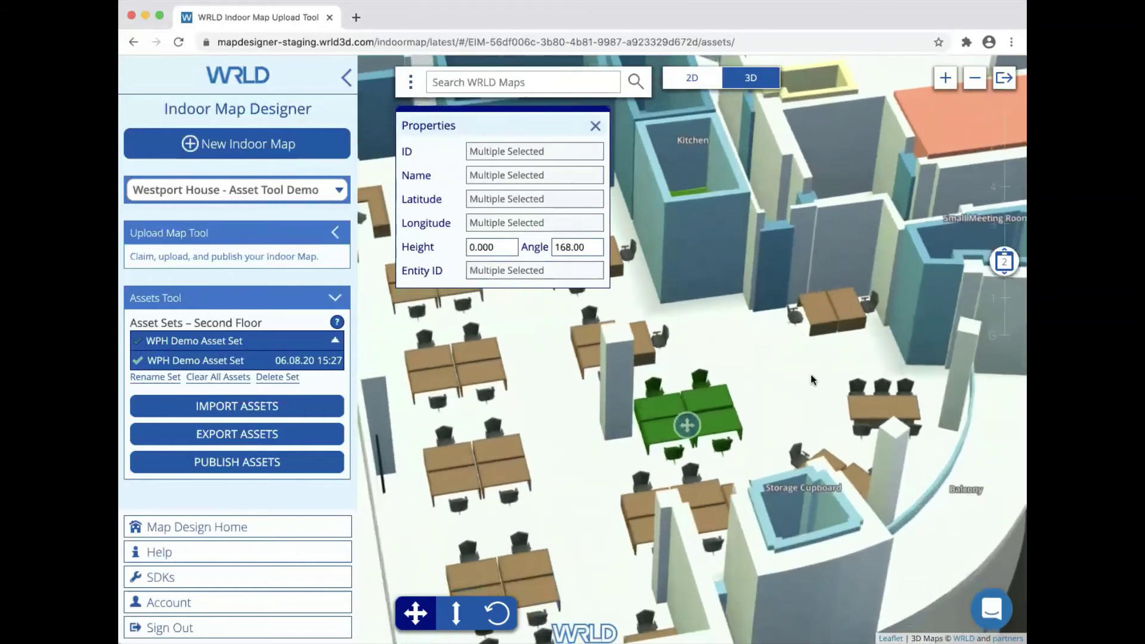
click(807, 382)
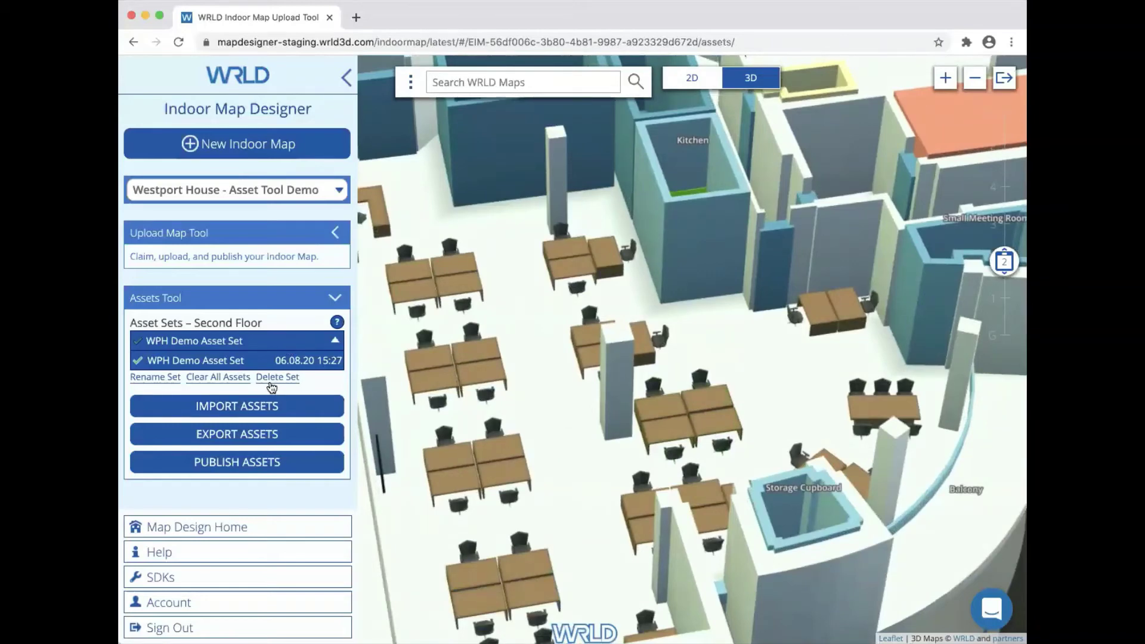
Publish the second floor's WPH Demo Asset Set and open the published set's asset list.
click(252, 466)
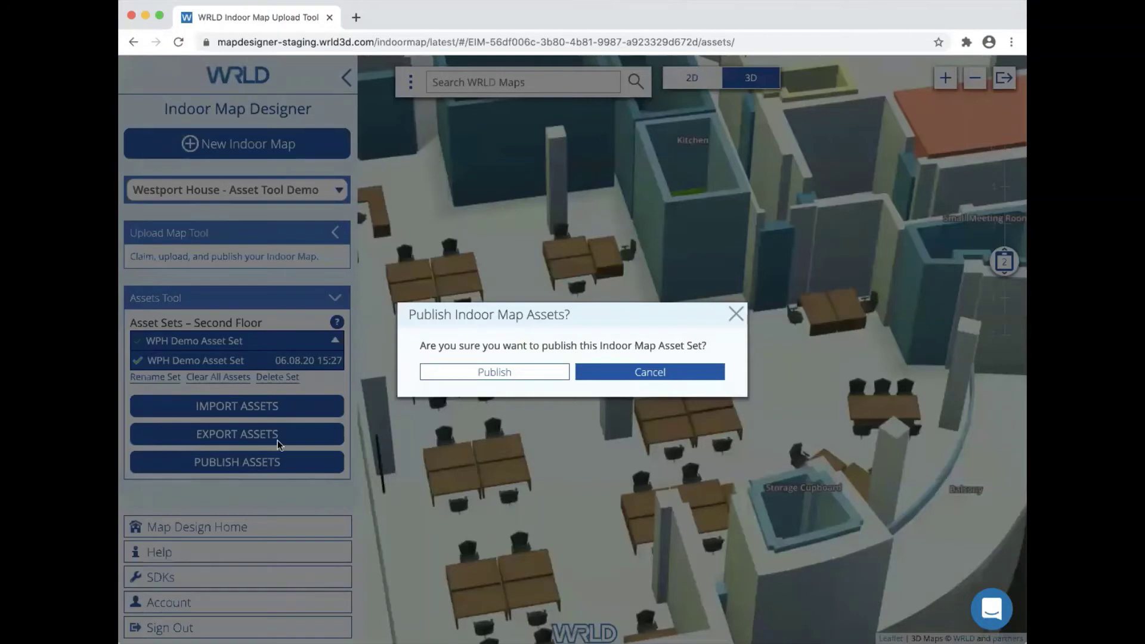
click(494, 372)
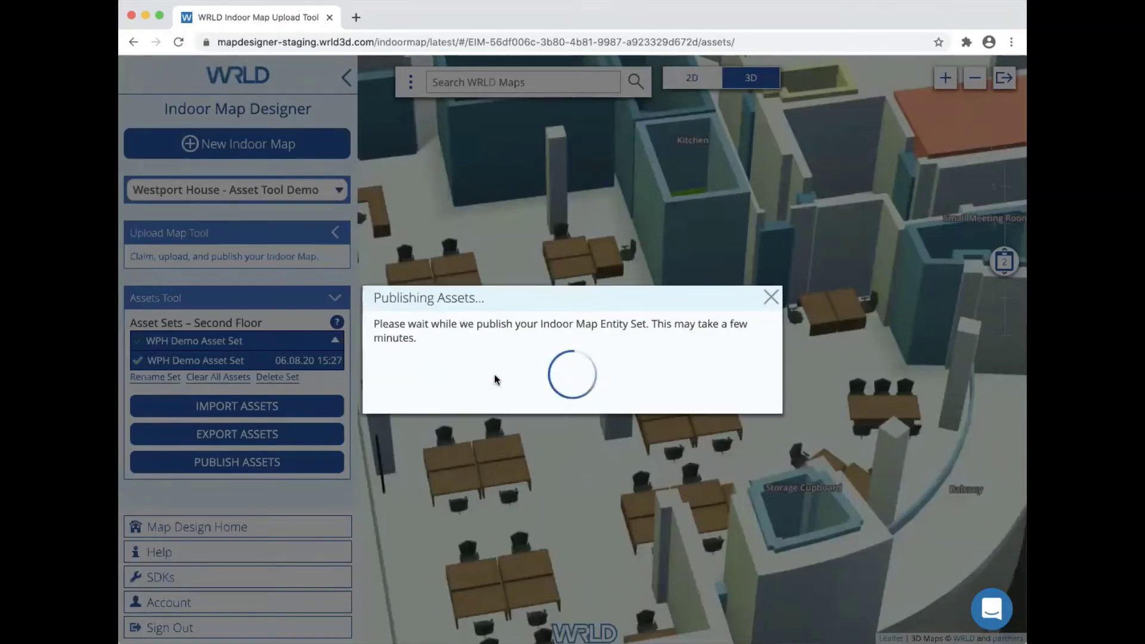
click(495, 369)
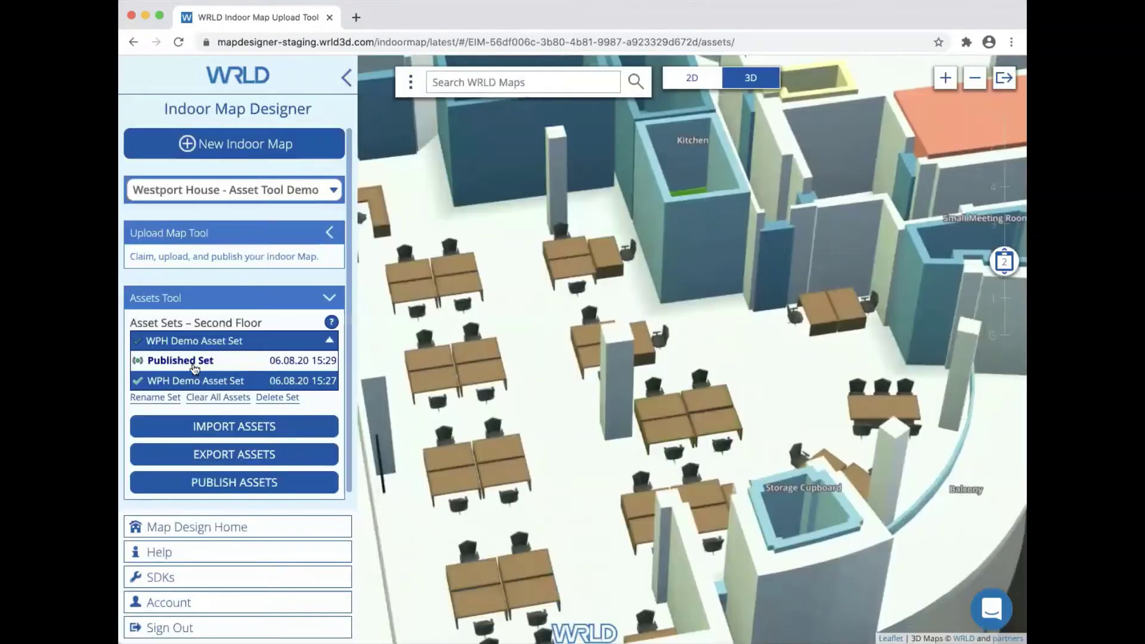
click(279, 365)
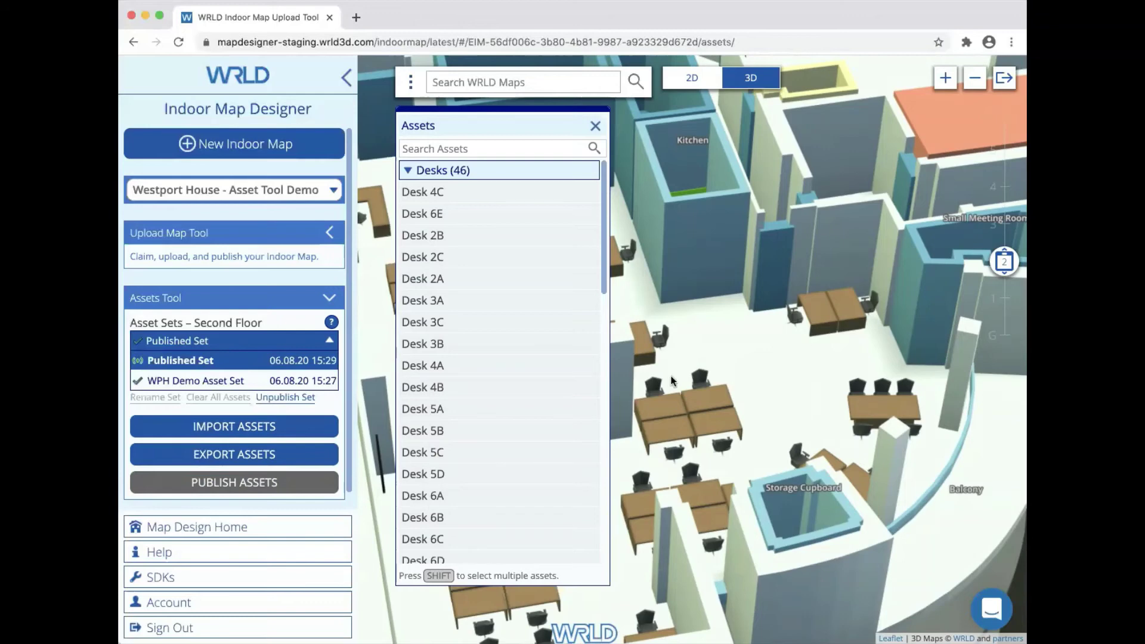
Switch back to the WPH Demo Asset Set, rotate the Window Table slightly and move it away from the balcony towards the desk clusters.
click(170, 380)
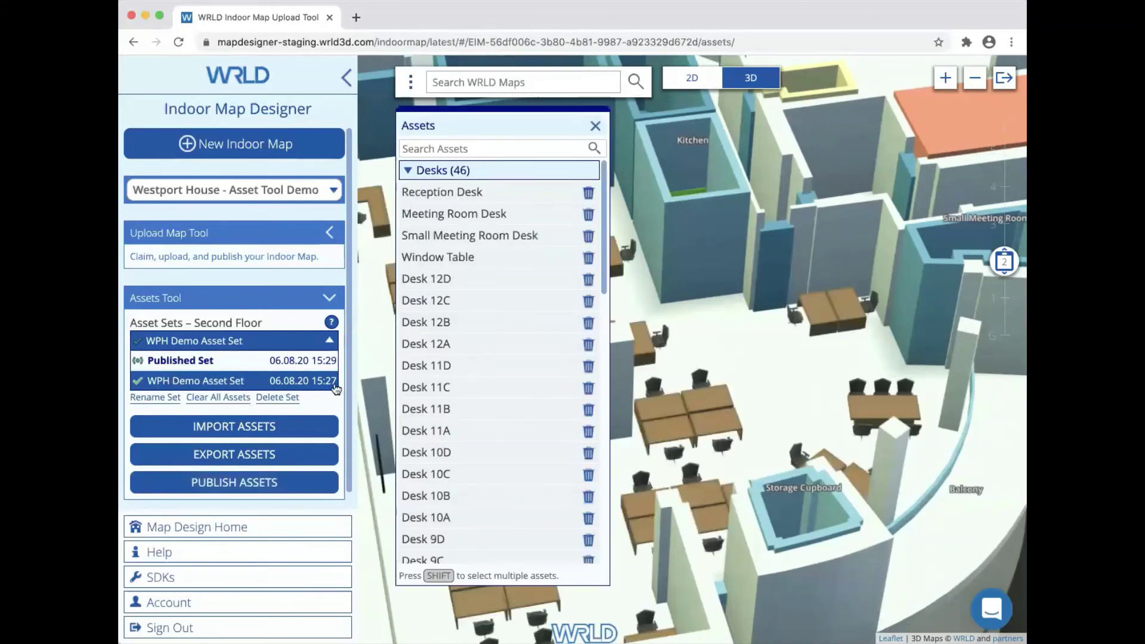
click(879, 406)
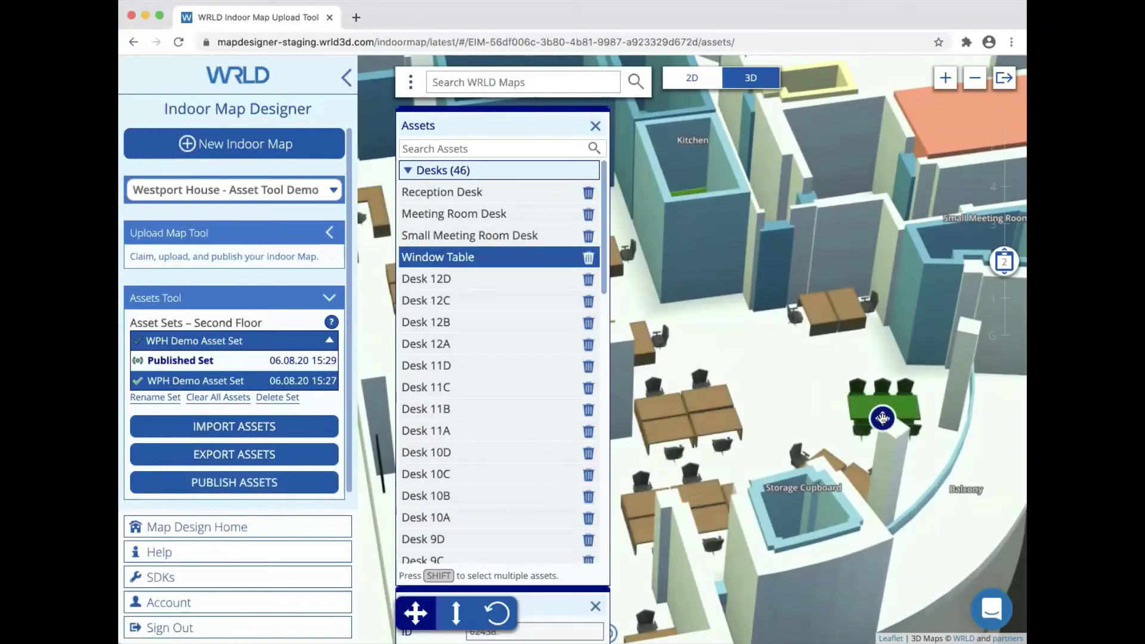
key(r)
drag(883, 417, 900, 365)
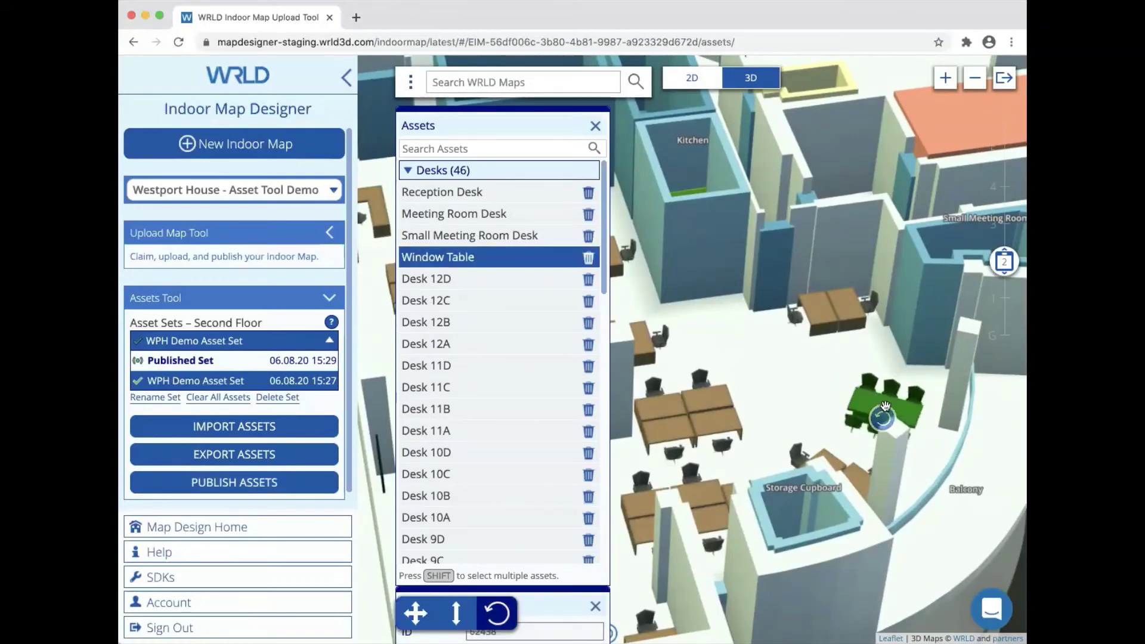
key(m)
drag(852, 395, 795, 375)
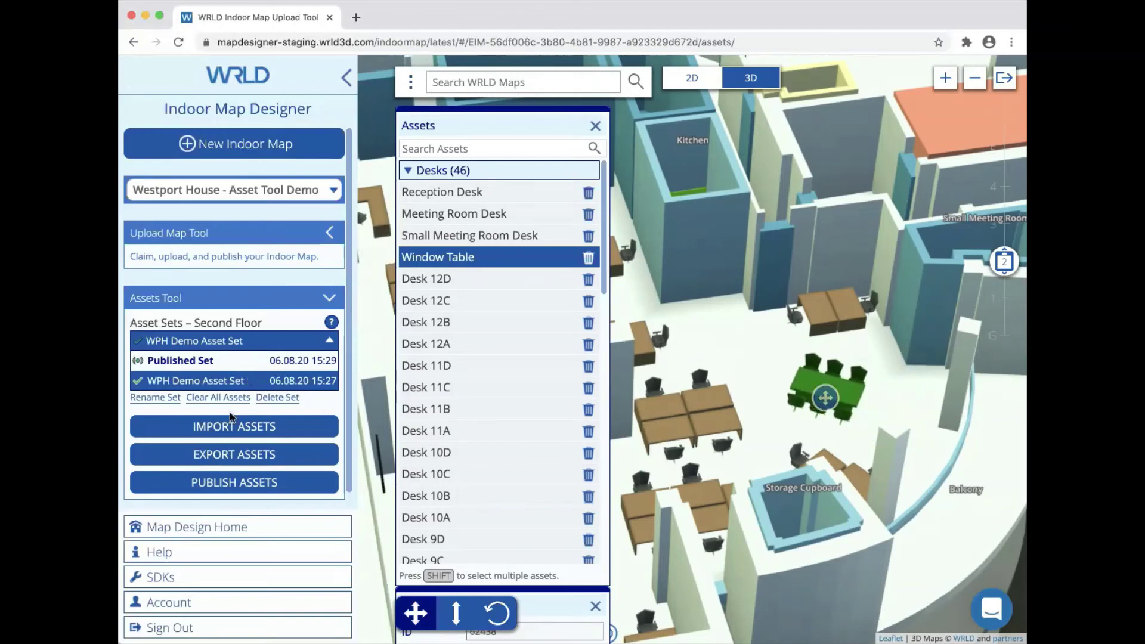
Publish the edited WPH Demo Asset Set over the previously published set and export its assets as a GeoJSON file.
click(241, 483)
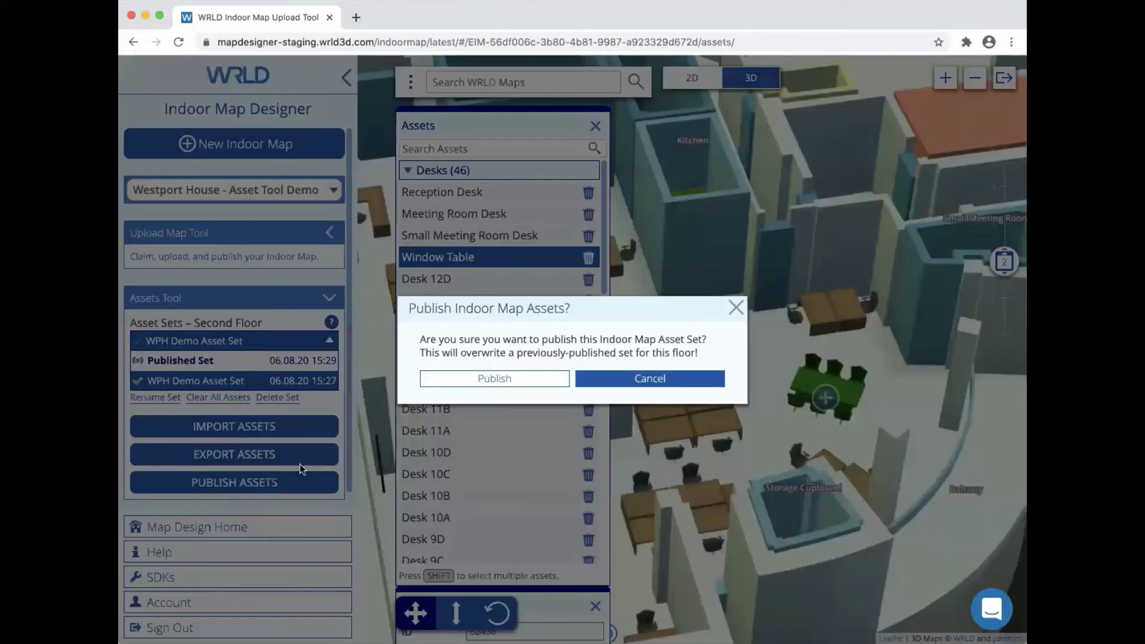
click(496, 379)
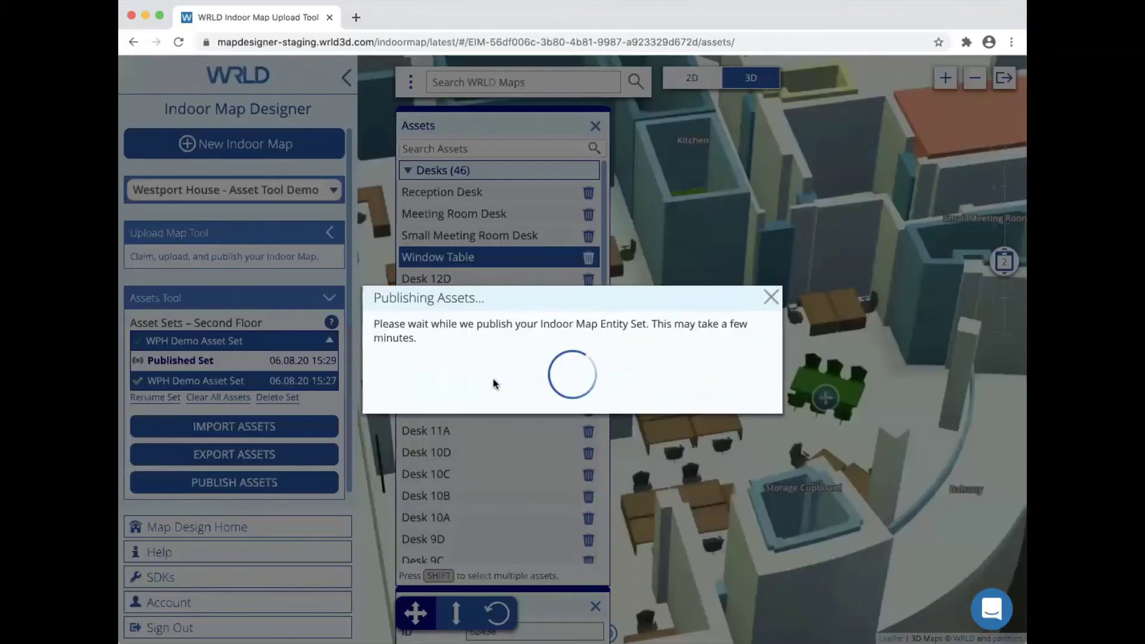
click(420, 371)
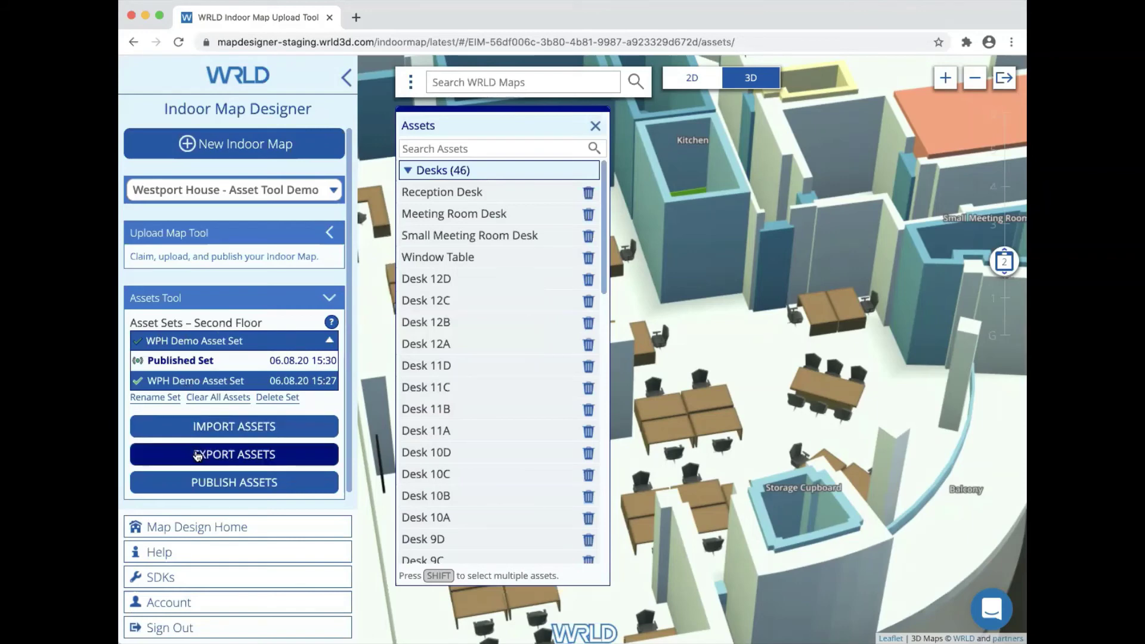
click(207, 455)
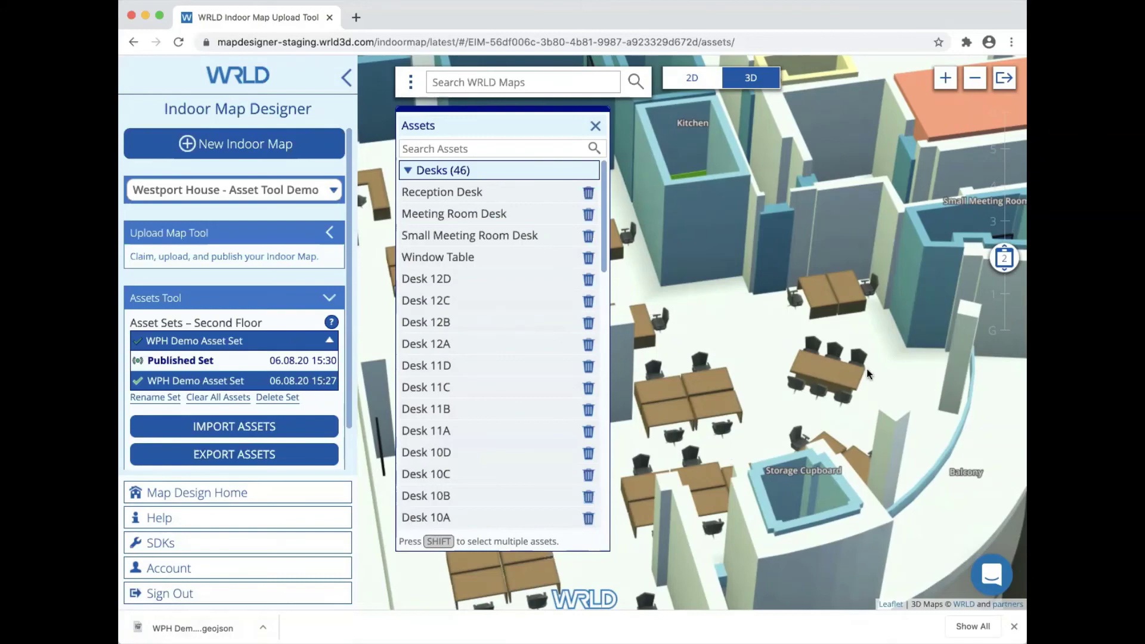
Delete the Window Table from the WPH Demo Asset Set.
click(847, 371)
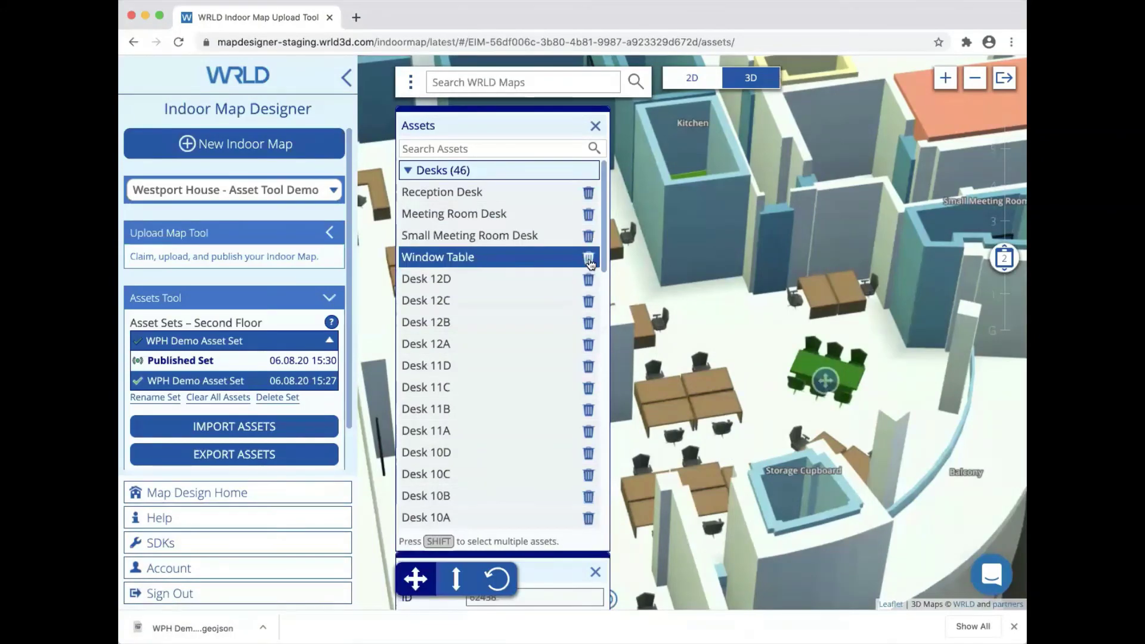
click(589, 259)
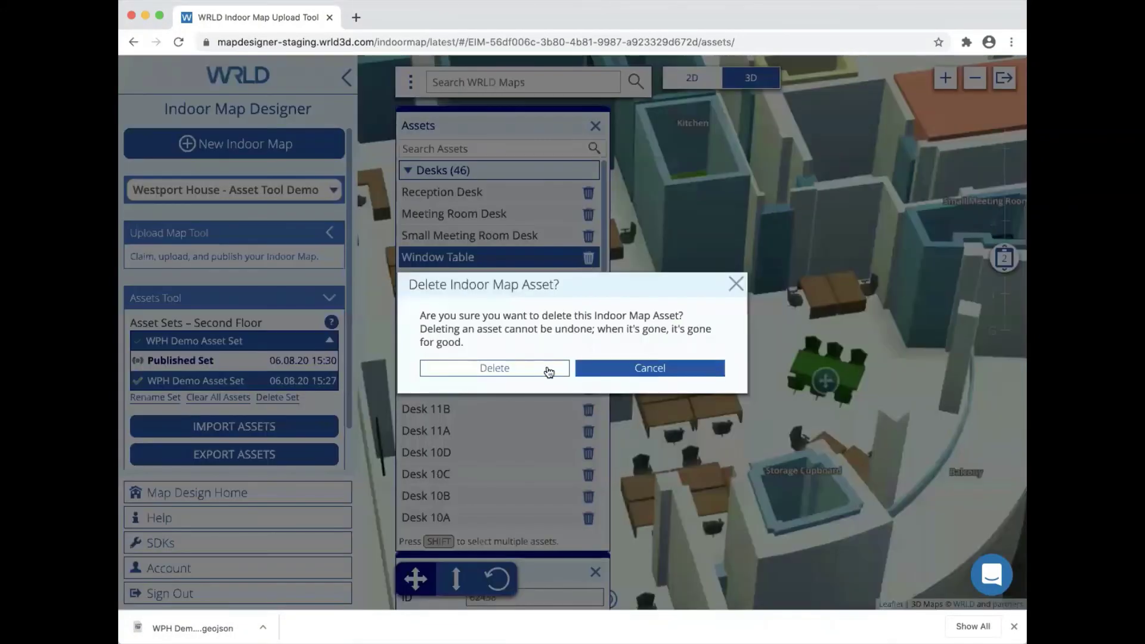
click(525, 369)
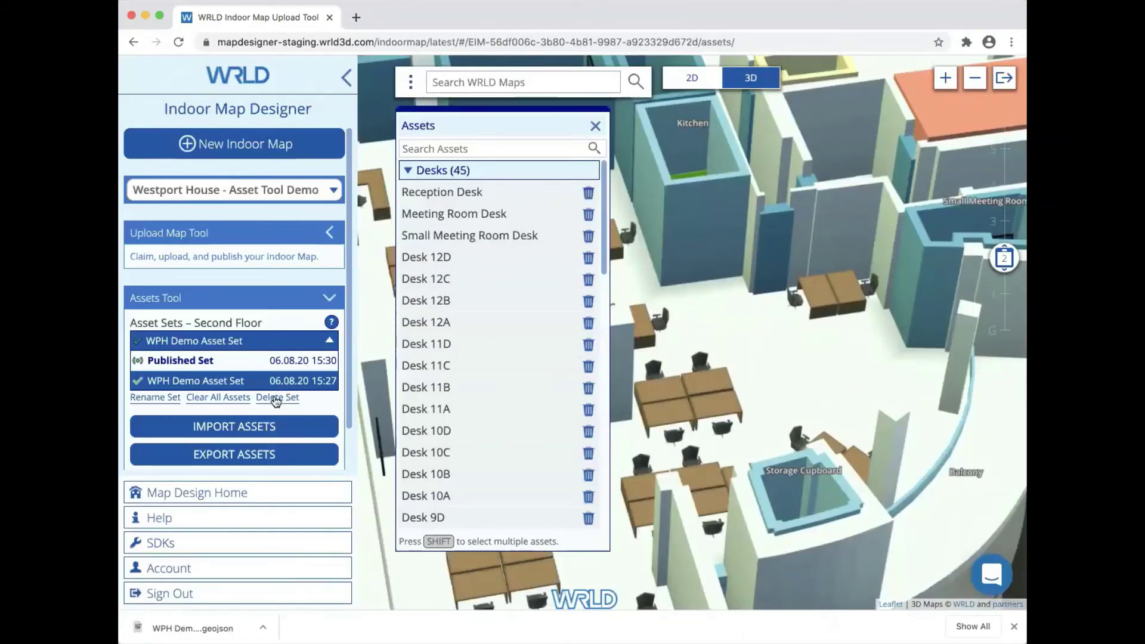
Unpublish the second floor's Published Set to remove its assets from the live indoor map.
click(274, 362)
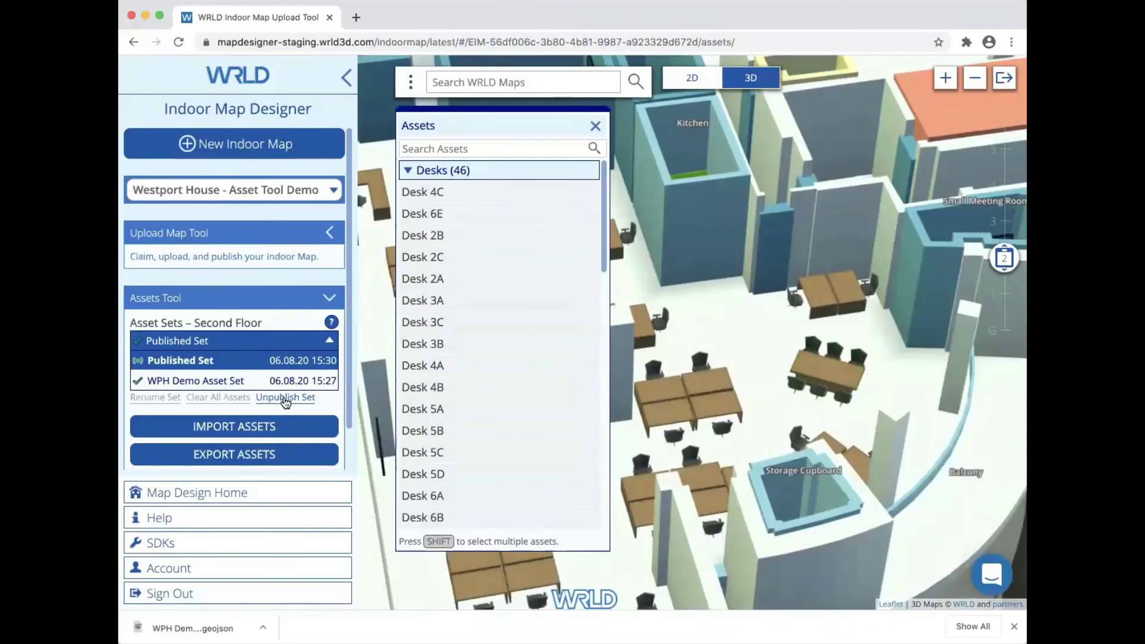
click(285, 397)
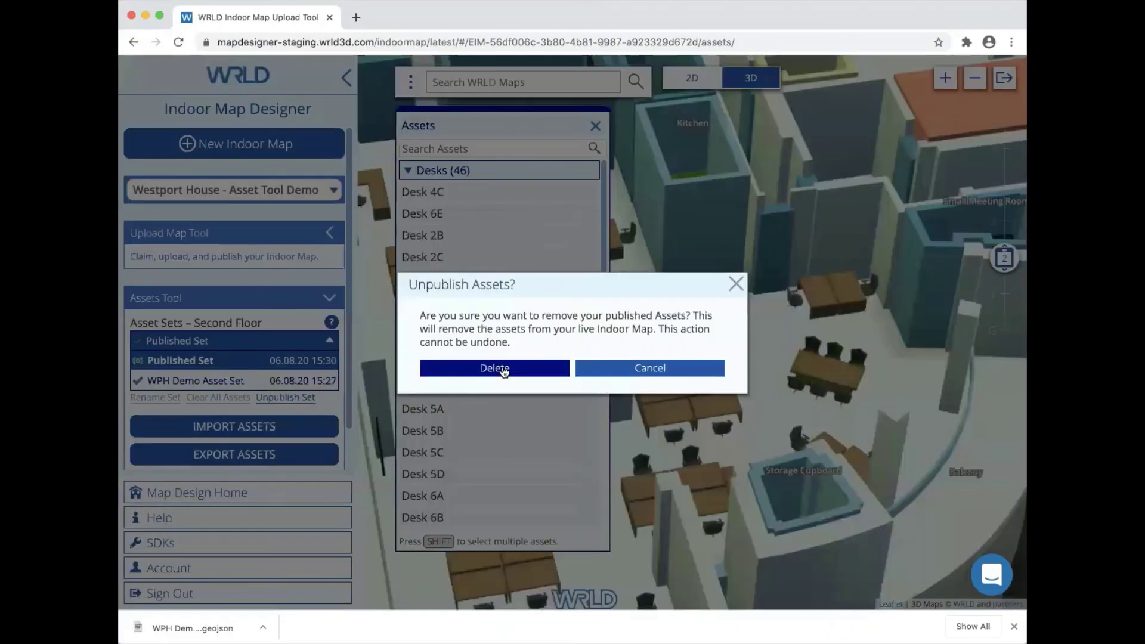
click(510, 370)
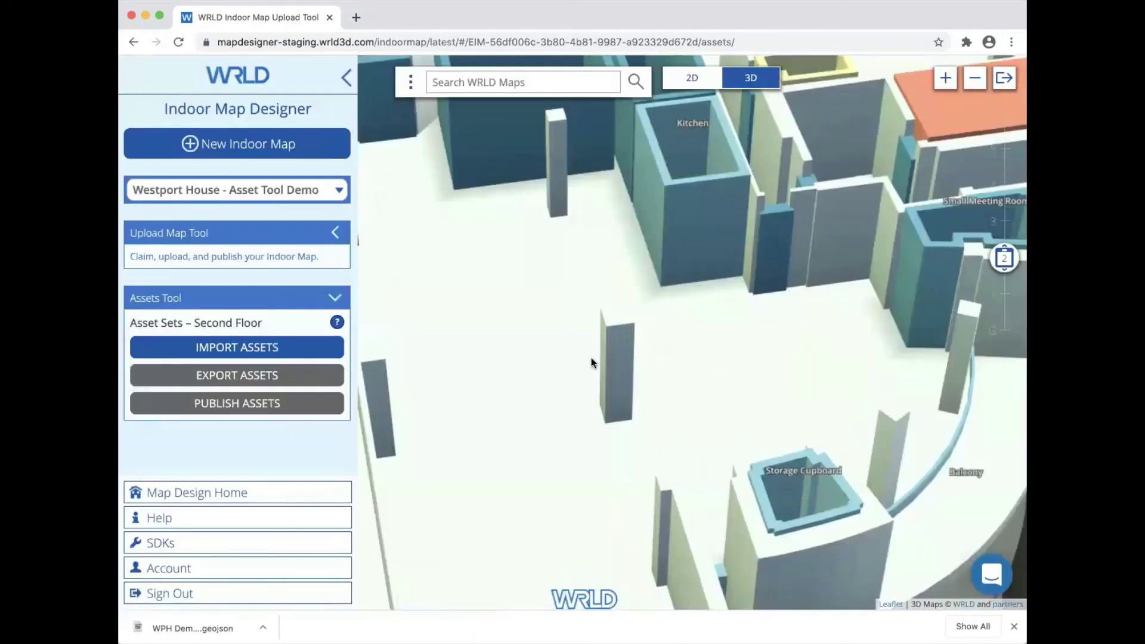